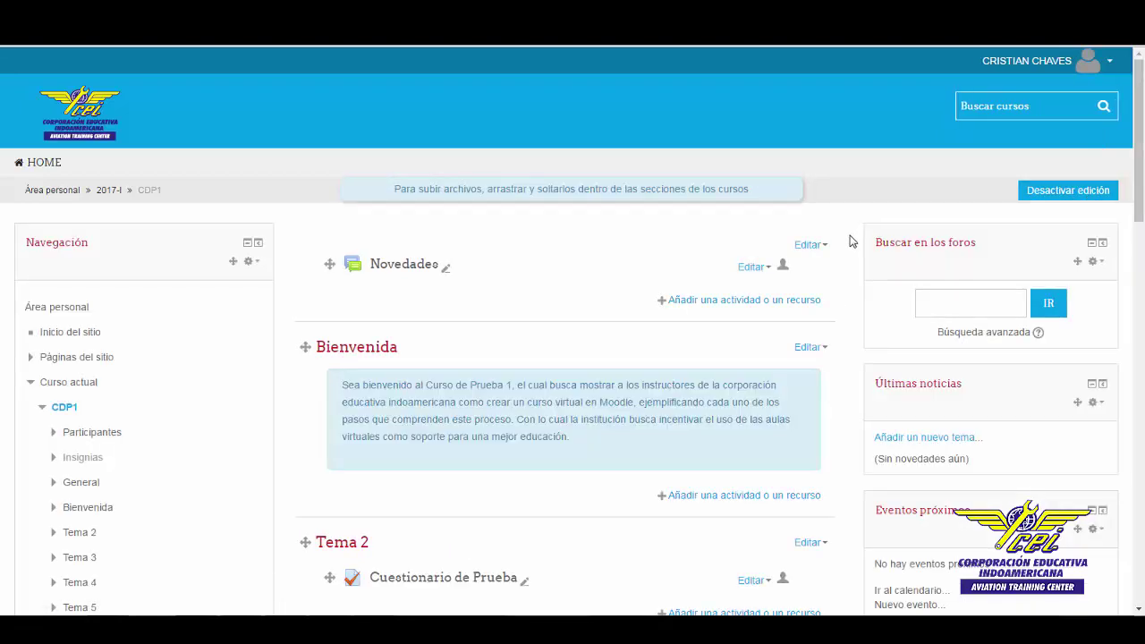
# - Add a Foro activity to the Tema 4 section of the course
pyautogui.scroll(-3, 851, 240)
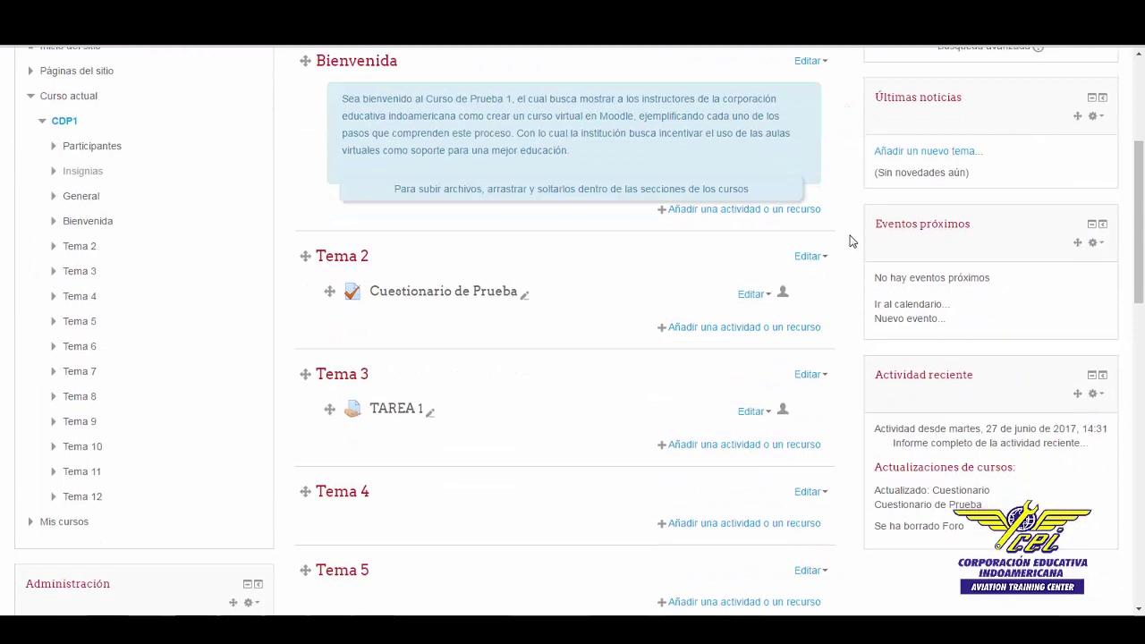
pyautogui.click(739, 525)
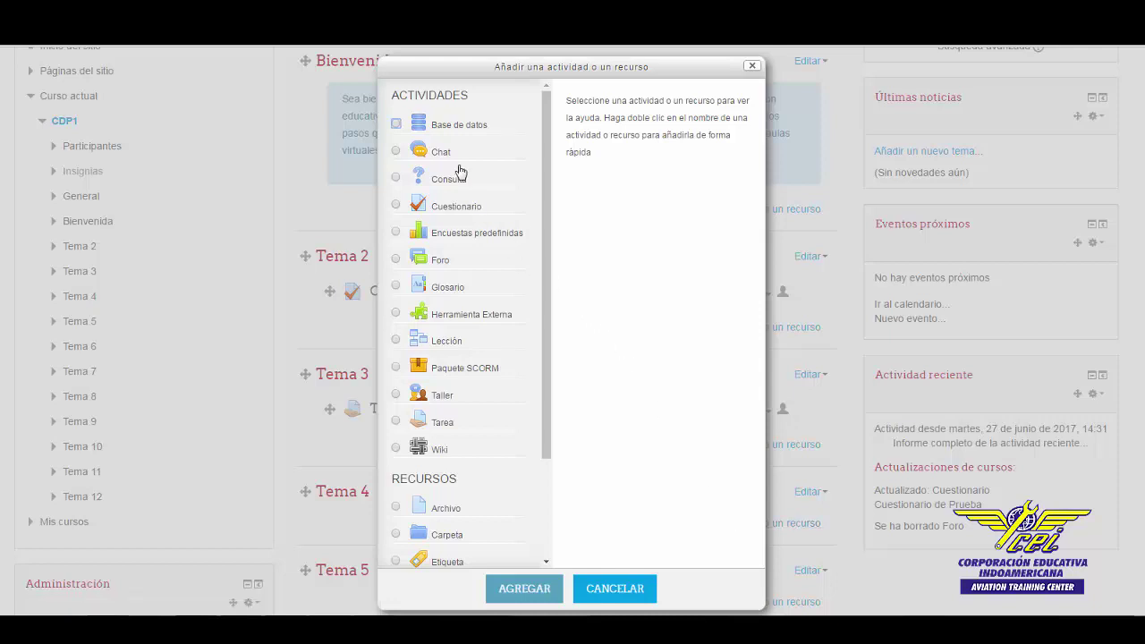
pyautogui.click(434, 260)
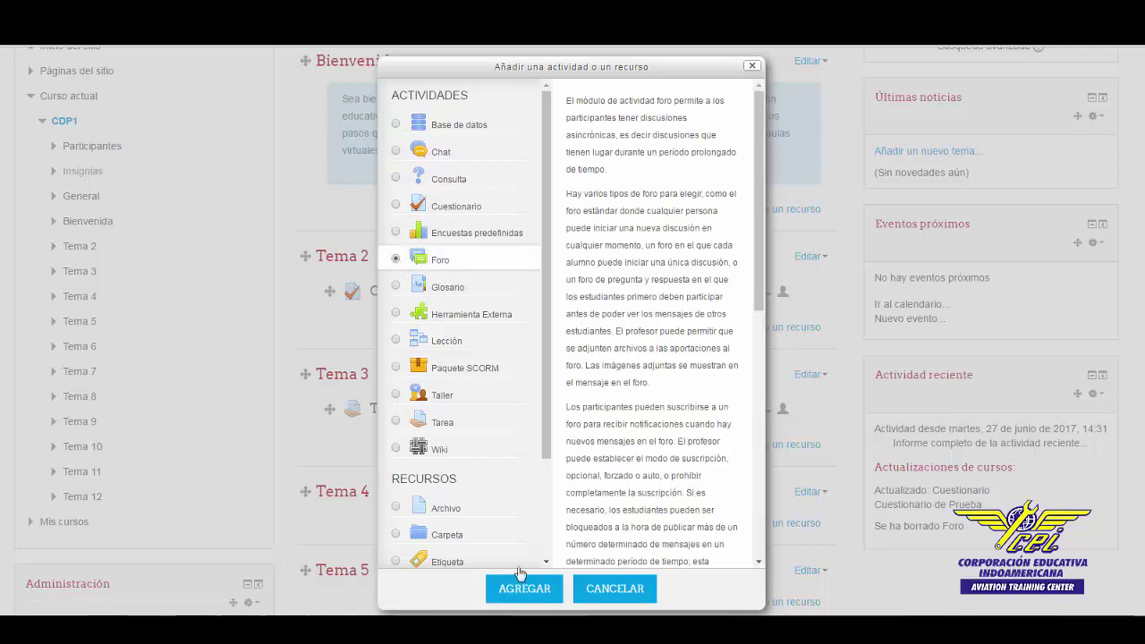
pyautogui.click(524, 590)
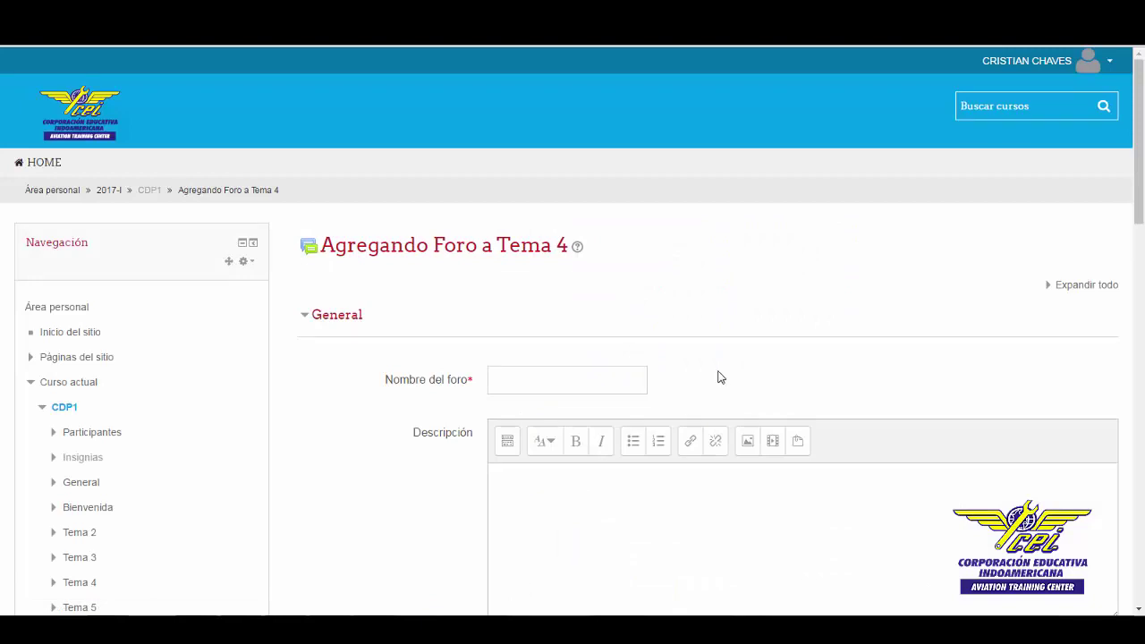
# - Name the forum "Foro 1" and keep its type as Foro para uso general after checking the available types
pyautogui.click(587, 382)
pyautogui.write('Foro 1')
pyautogui.scroll(-2, 679, 376)
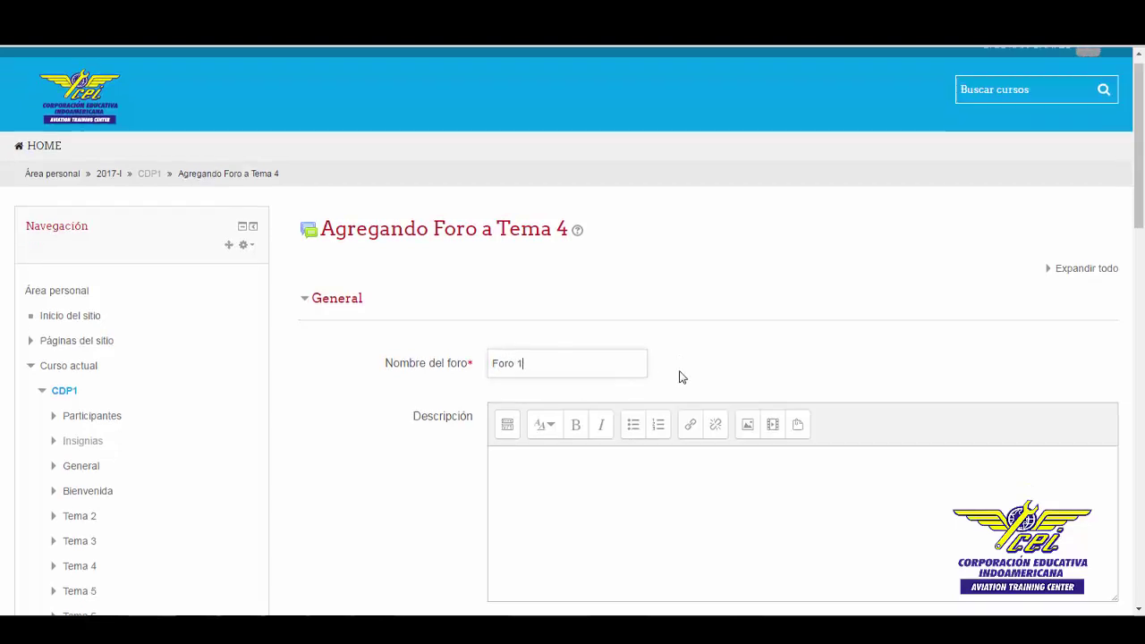
pyautogui.scroll(-1, 680, 301)
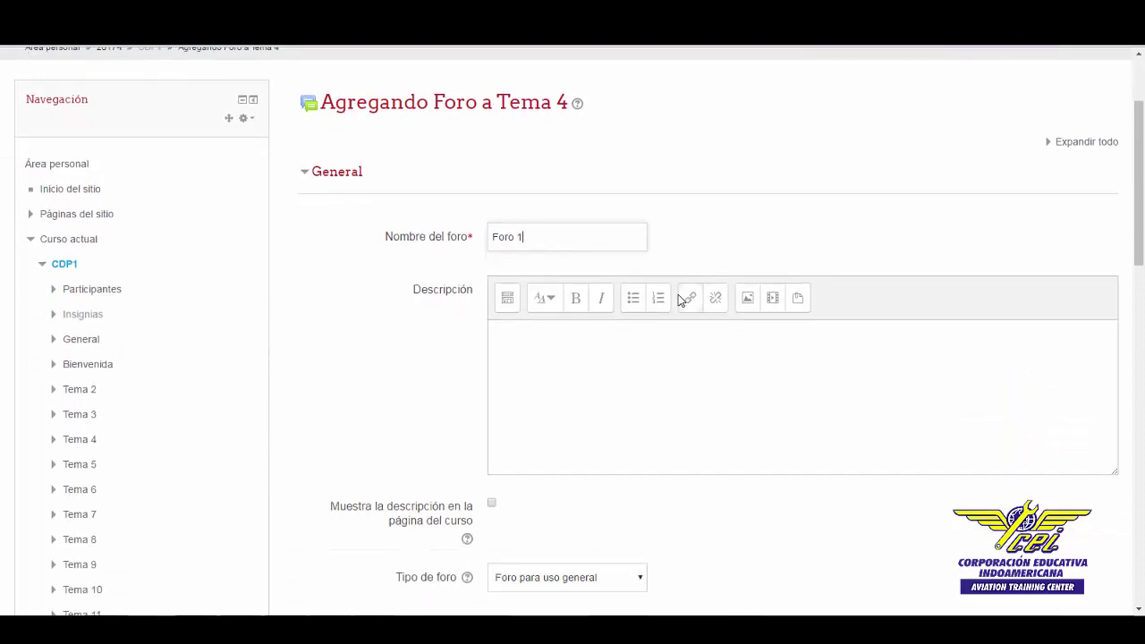
pyautogui.scroll(-1, 679, 300)
pyautogui.scroll(-2, 678, 298)
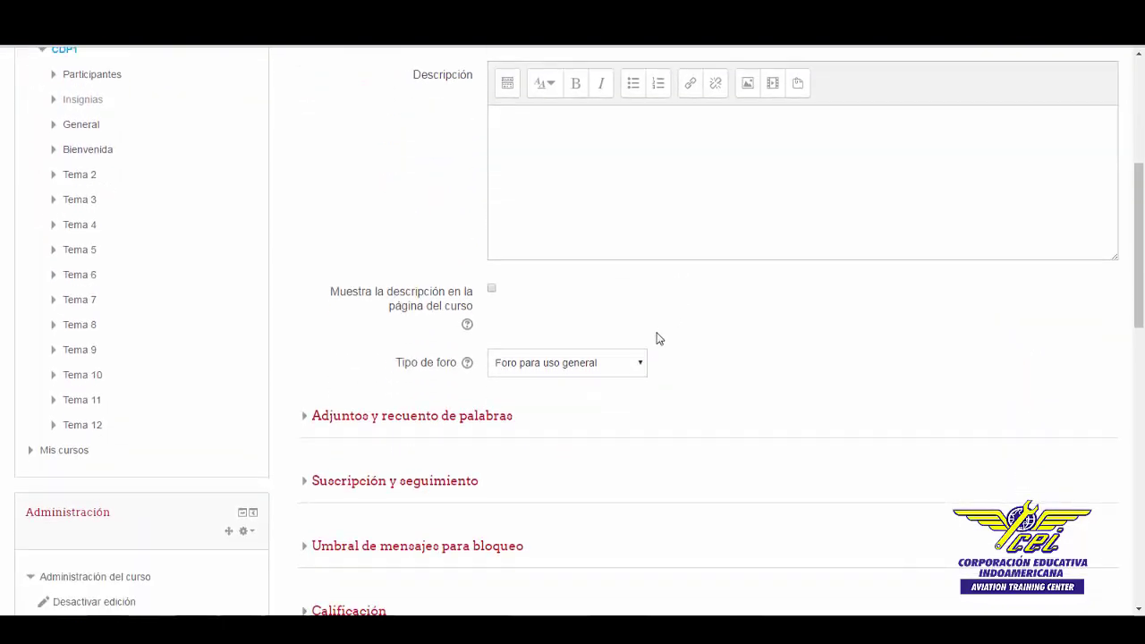
pyautogui.click(644, 363)
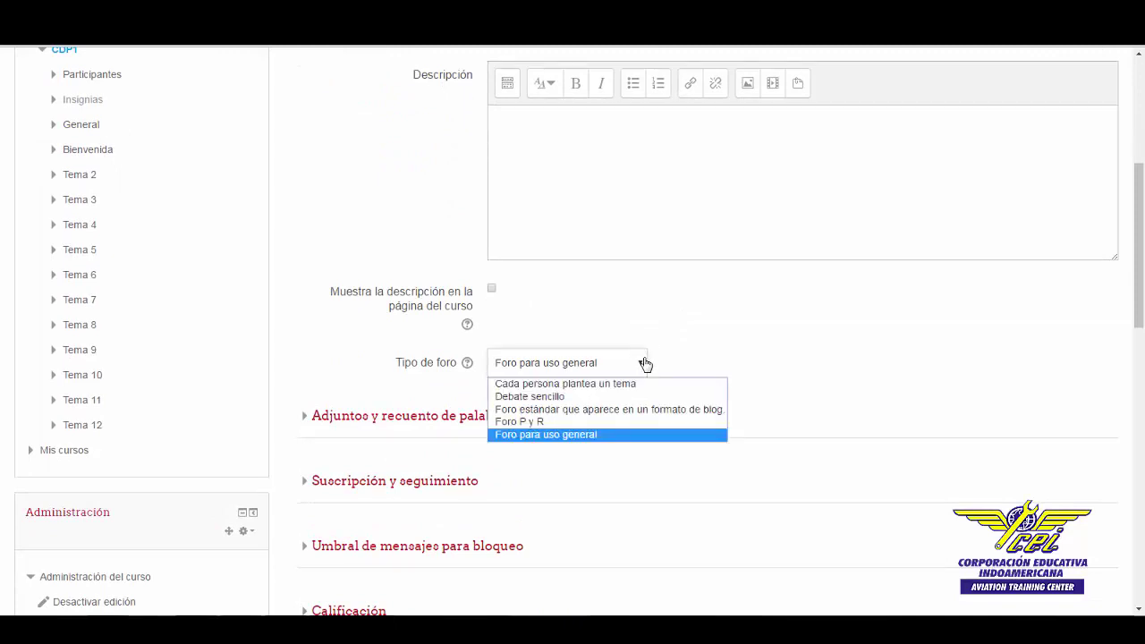
pyautogui.click(644, 363)
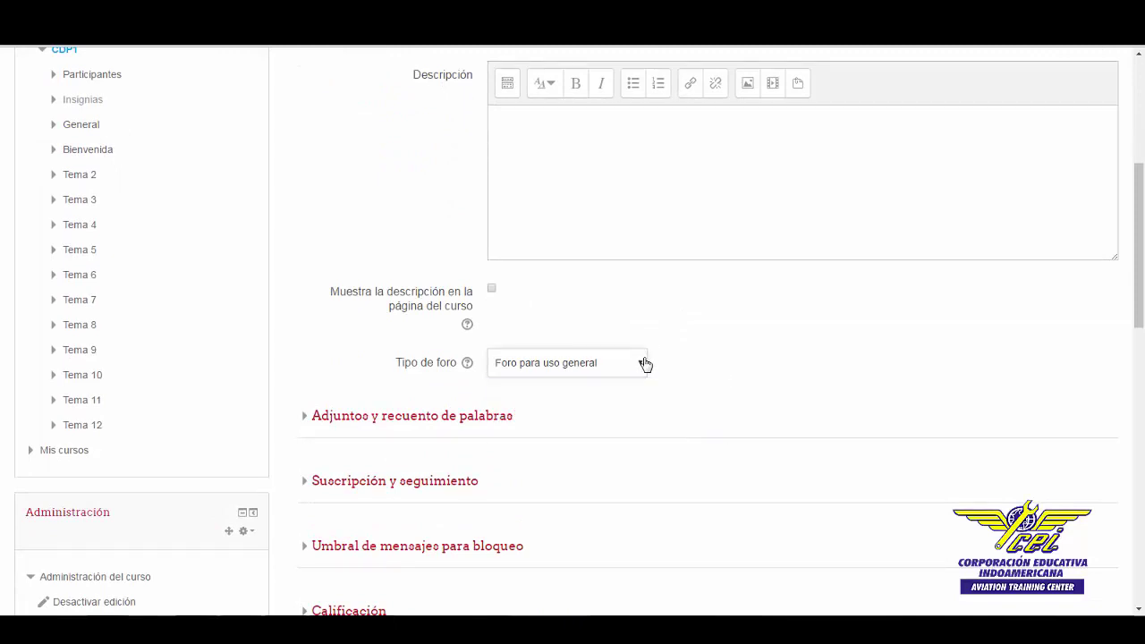
# - Set the forum's maximum attachment size to 2MB in the attachments and word count settings
pyautogui.scroll(-2, 644, 363)
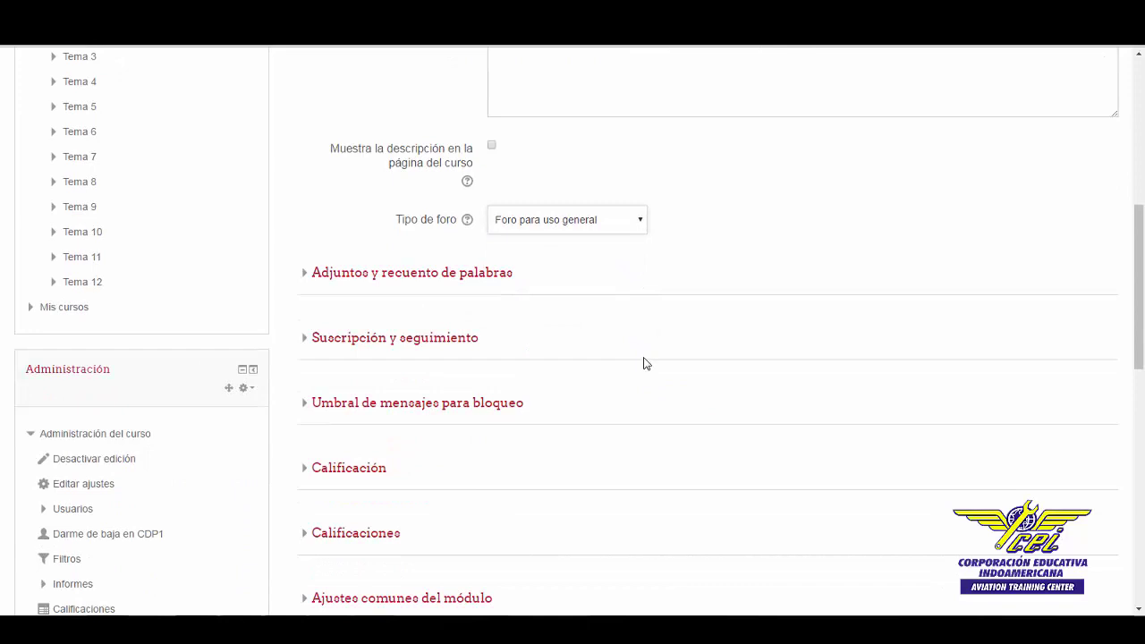
pyautogui.scroll(-1, 644, 363)
pyautogui.click(483, 202)
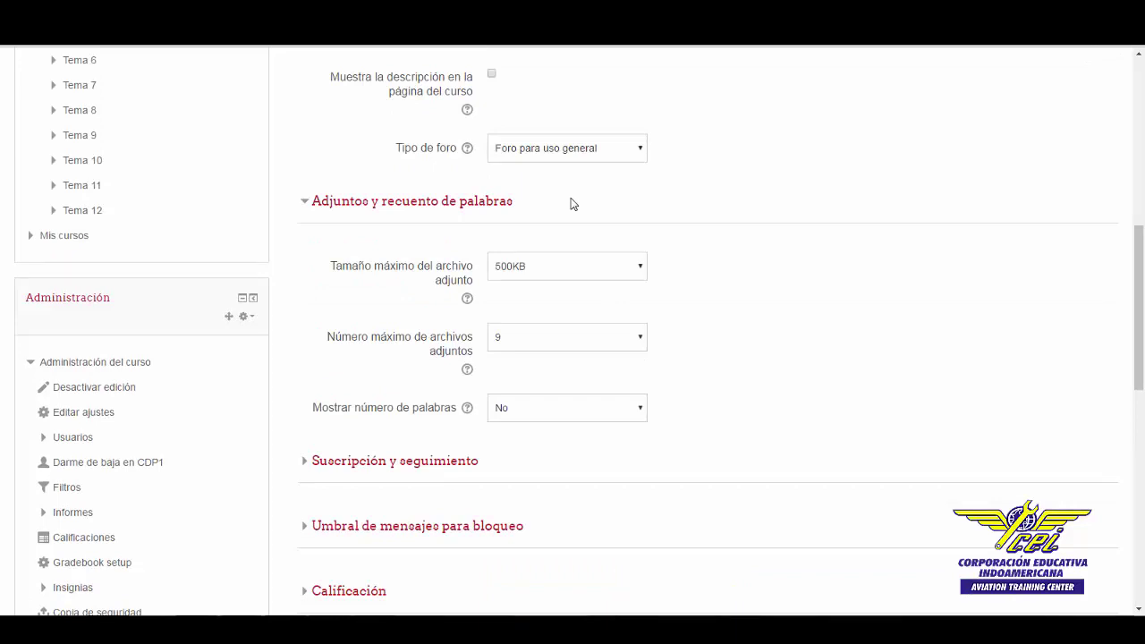
pyautogui.click(634, 270)
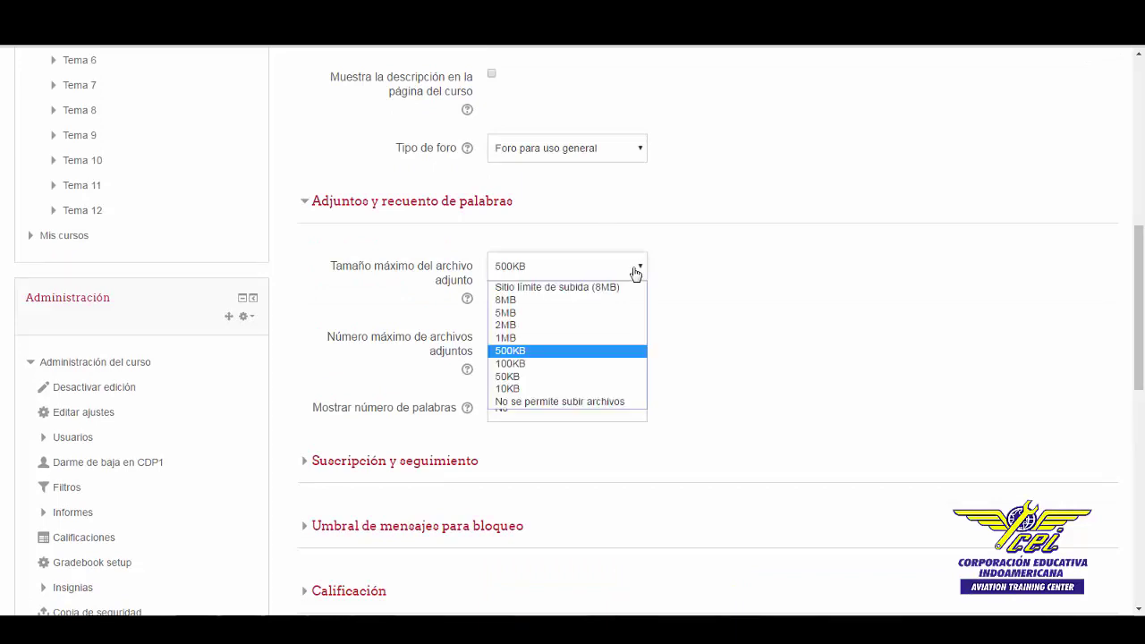
pyautogui.click(582, 325)
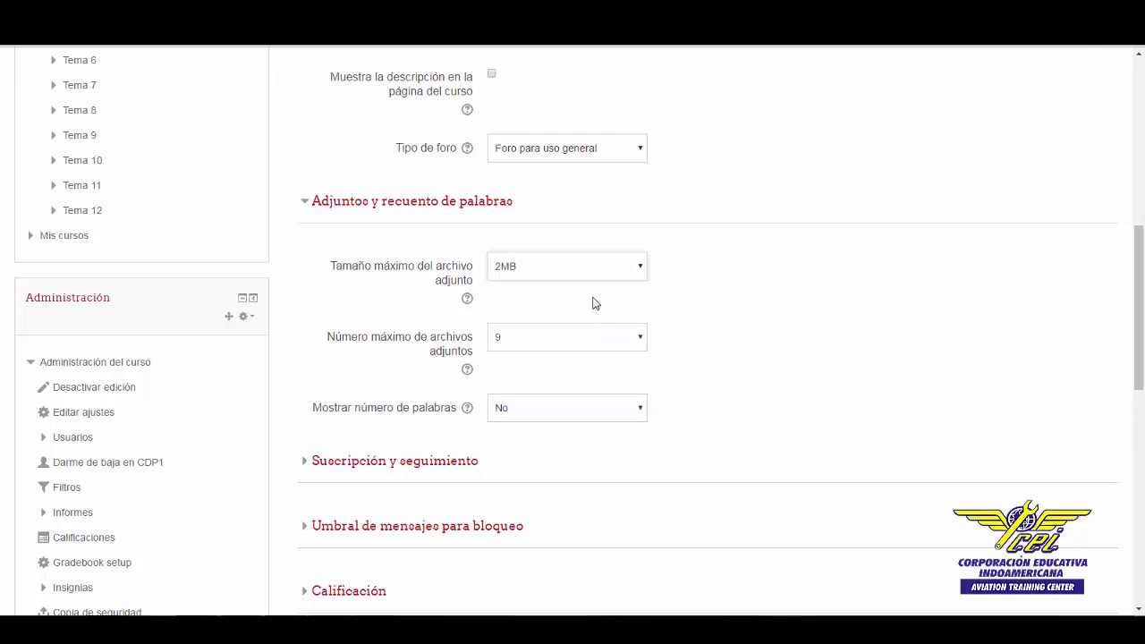
# - Review the subscription mode options in the Suscripción y seguimiento settings, keeping Suscripción opcional
pyautogui.scroll(-1, 592, 303)
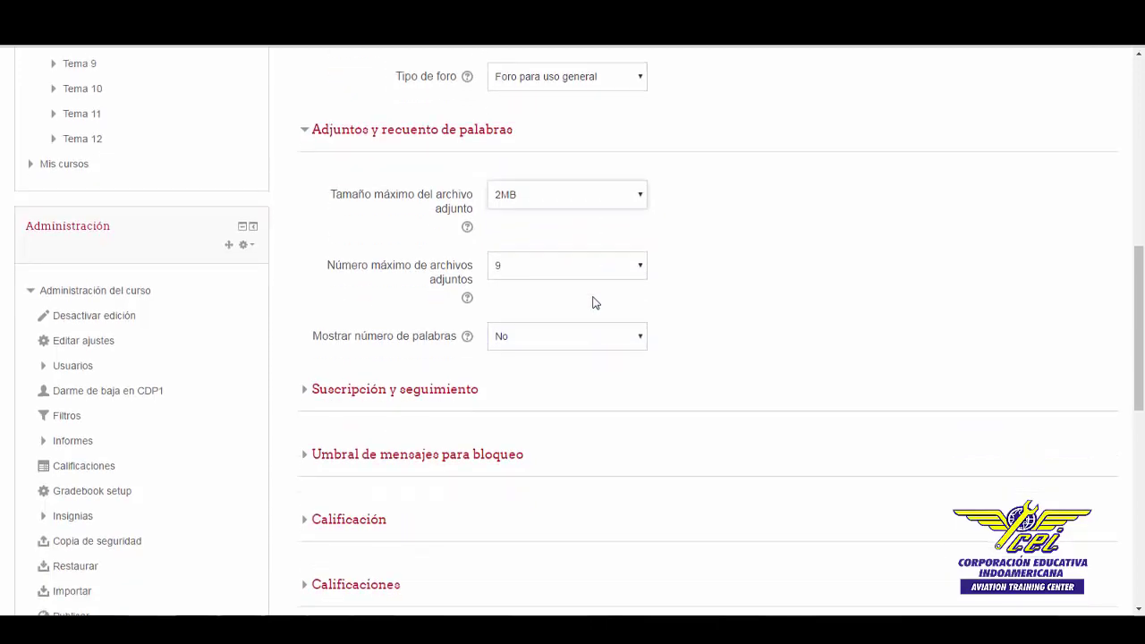
pyautogui.scroll(-1, 592, 303)
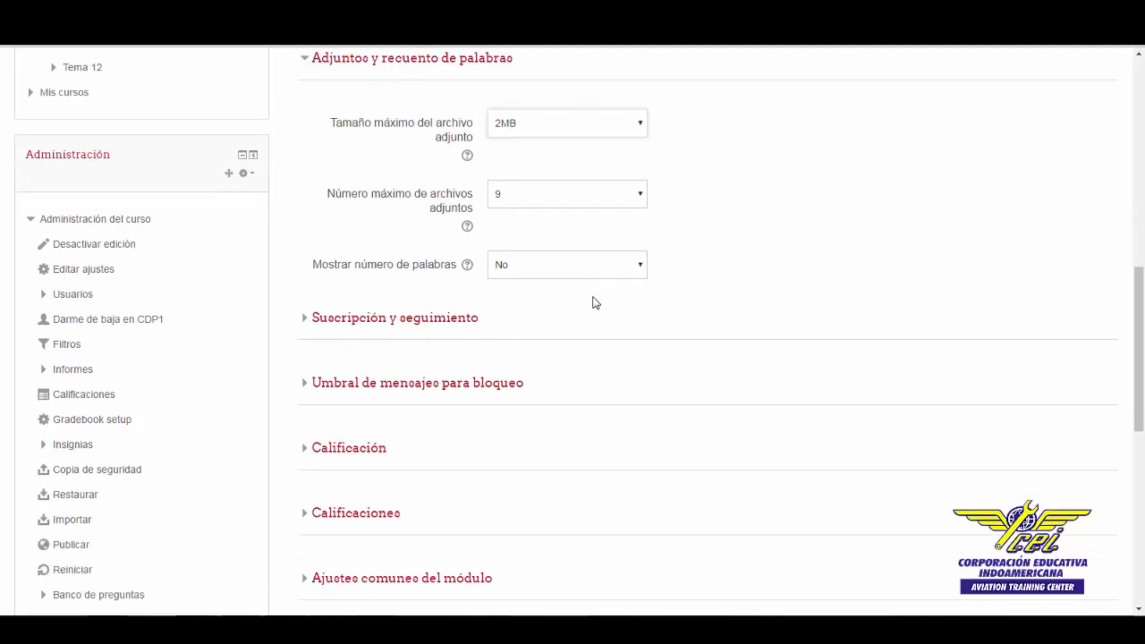
pyautogui.scroll(-1, 592, 303)
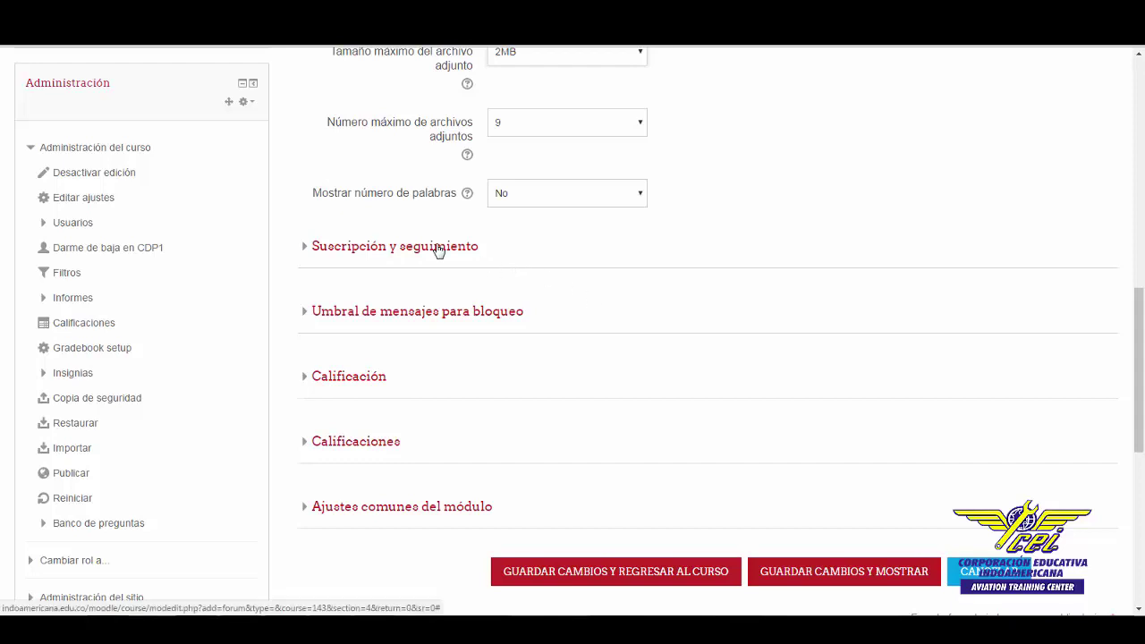
pyautogui.click(438, 249)
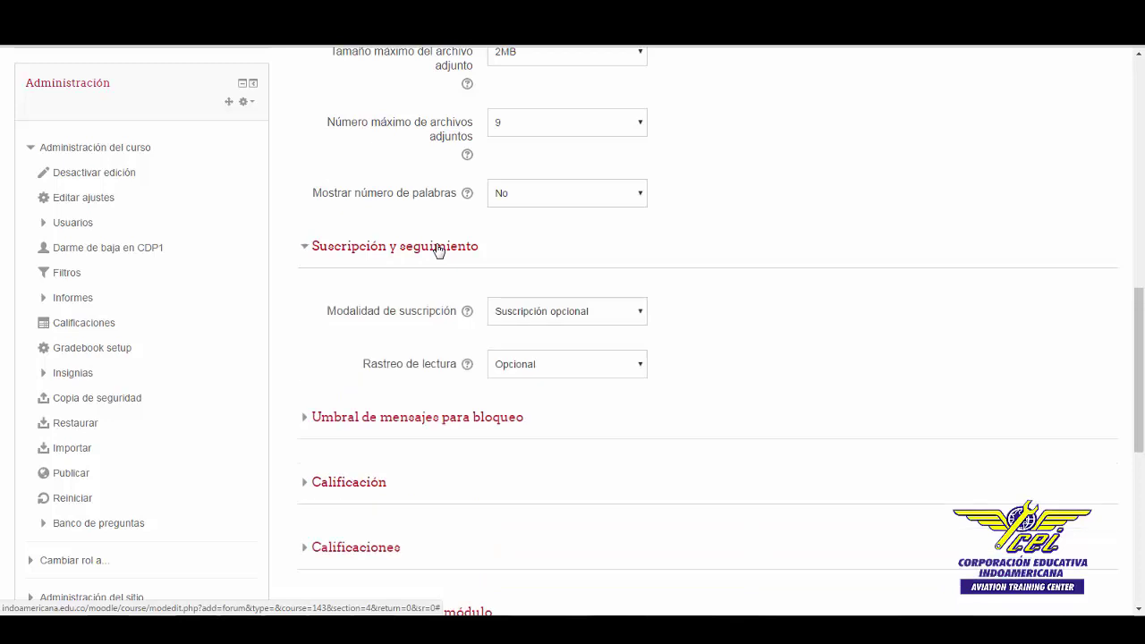
pyautogui.click(641, 310)
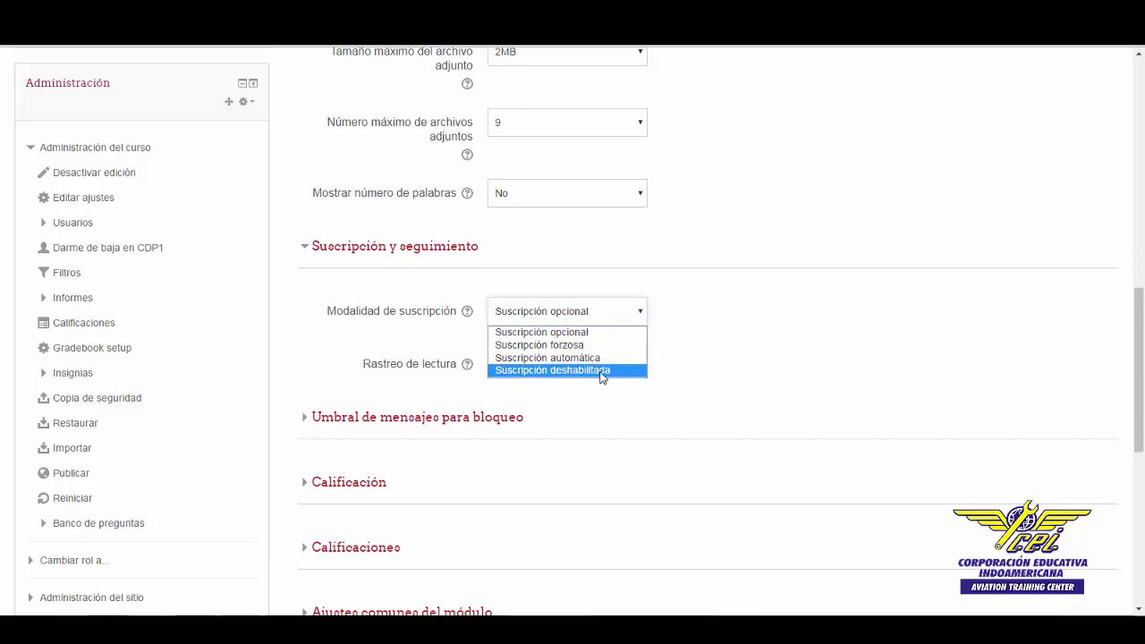
pyautogui.click(639, 315)
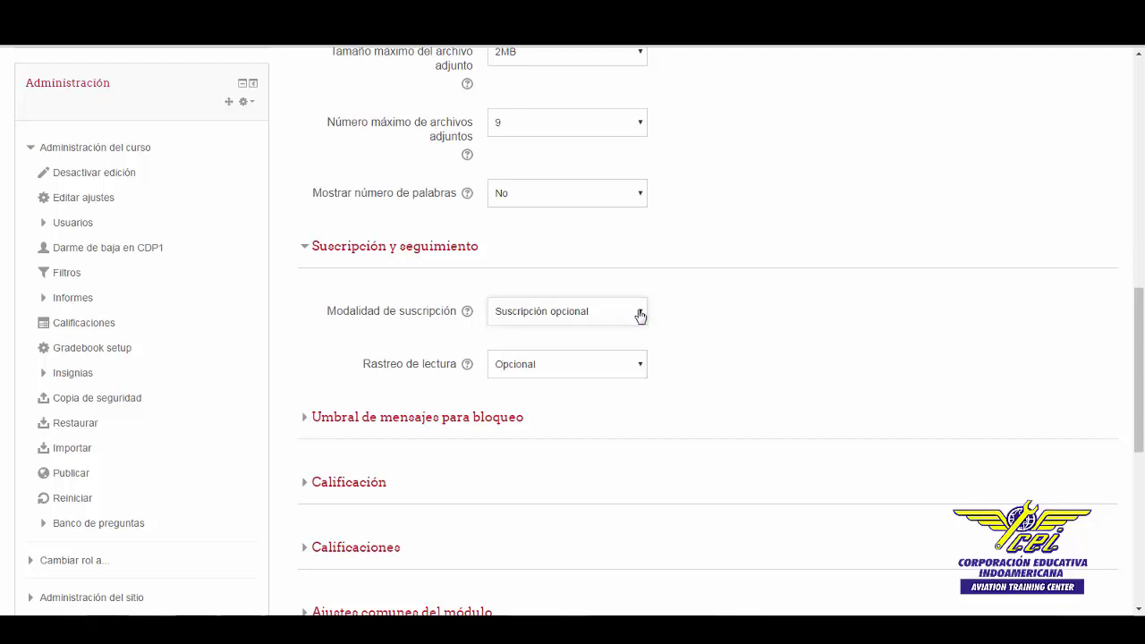
# - Set the time period for blocking to 1 día in the post threshold settings, leaving the blocking threshold at 0
pyautogui.scroll(-3, 639, 315)
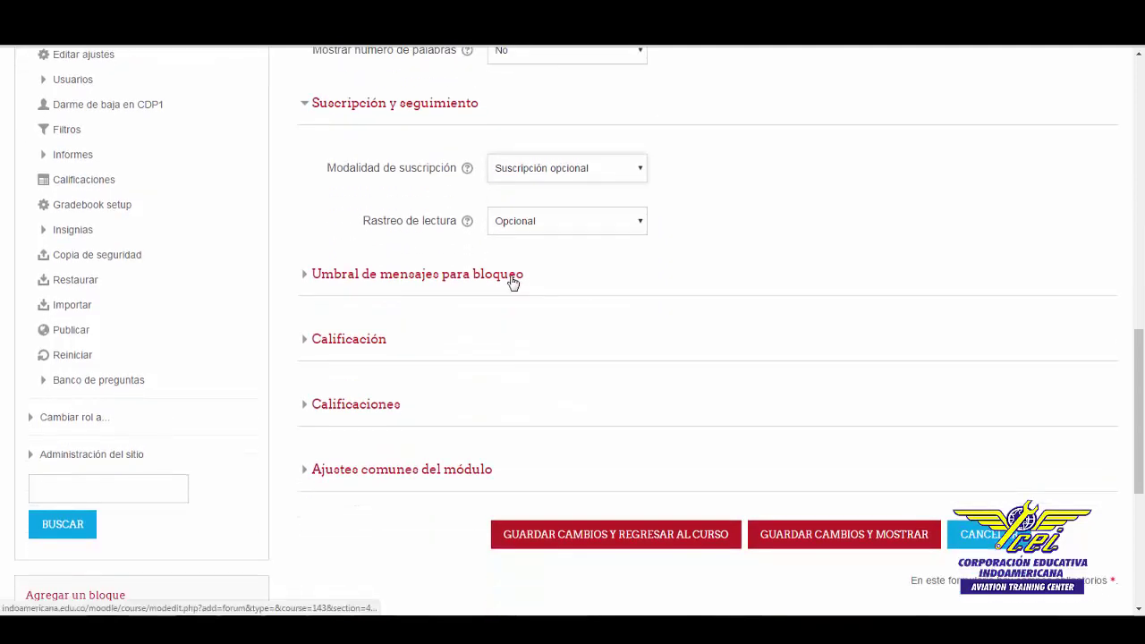
pyautogui.click(512, 277)
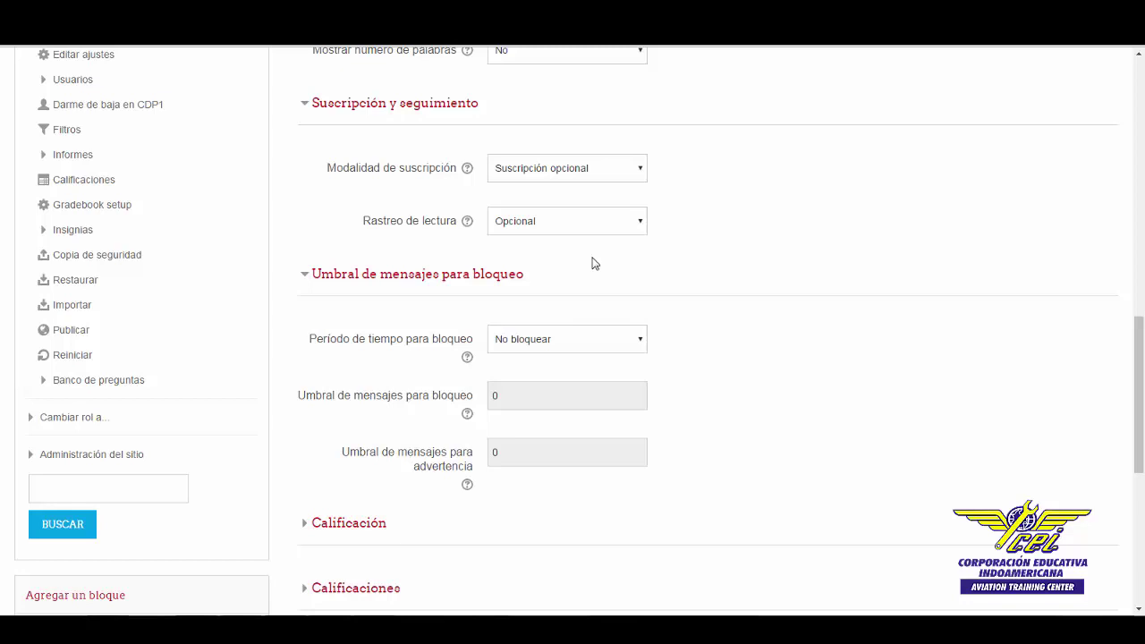
pyautogui.click(641, 343)
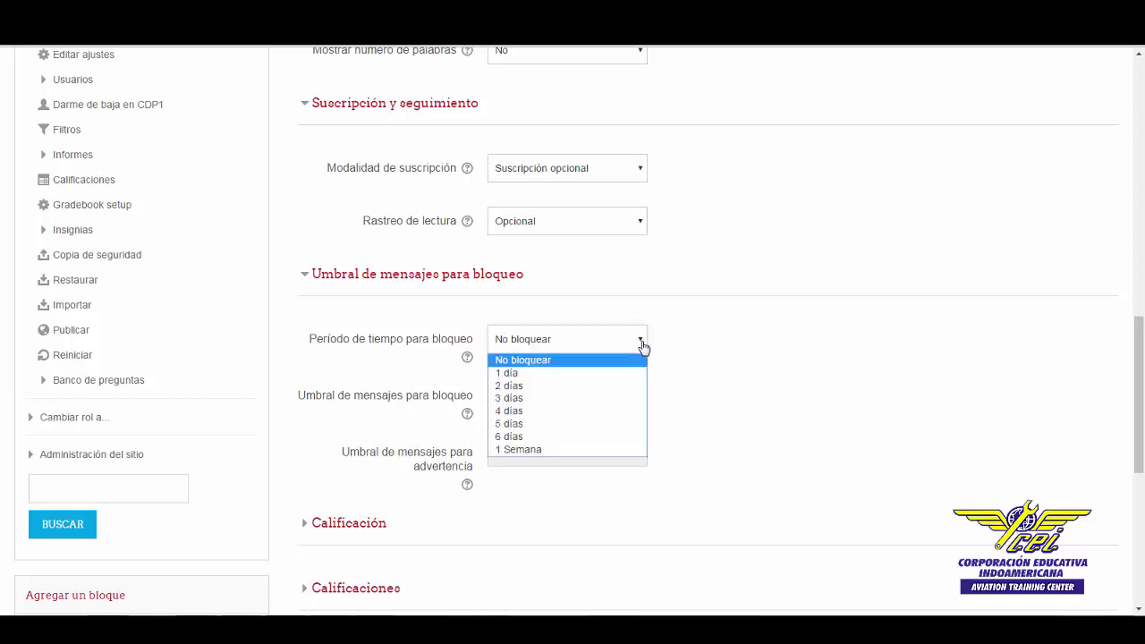
pyautogui.click(598, 374)
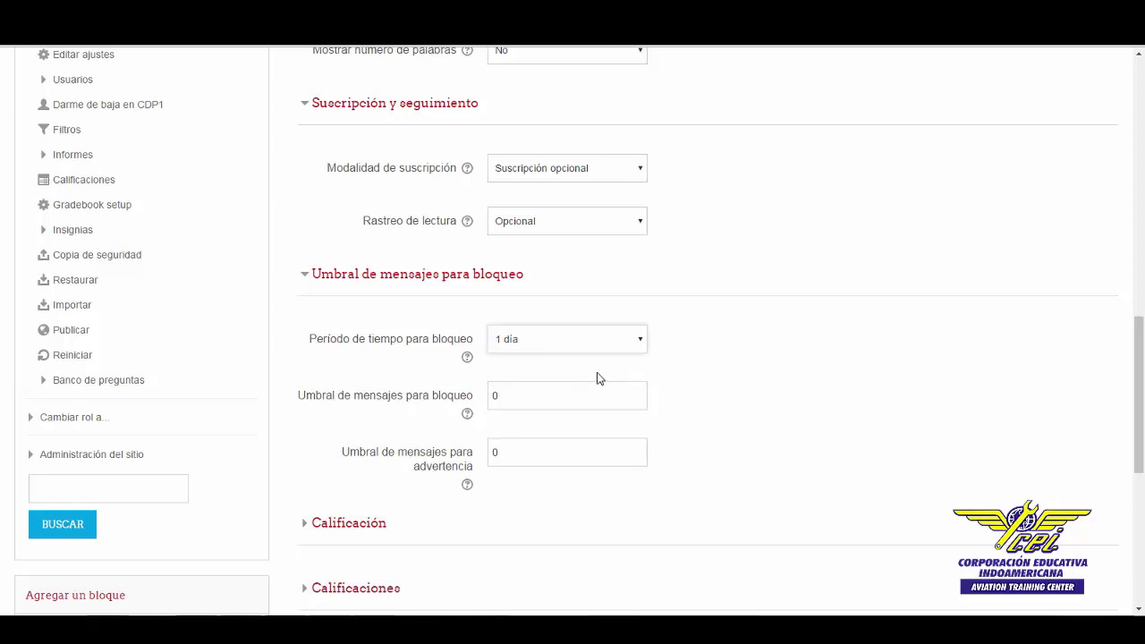
pyautogui.scroll(-1, 636, 366)
pyautogui.click(540, 321)
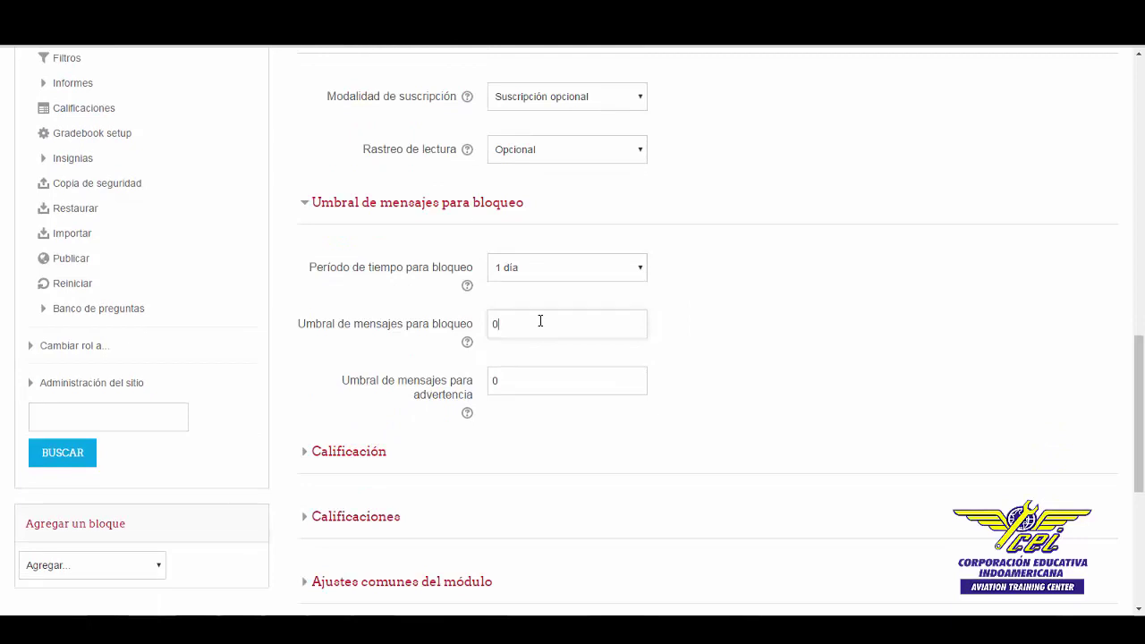
# - Expand the Calificación section to view the grade category and passing grade settings
pyautogui.scroll(-2, 540, 321)
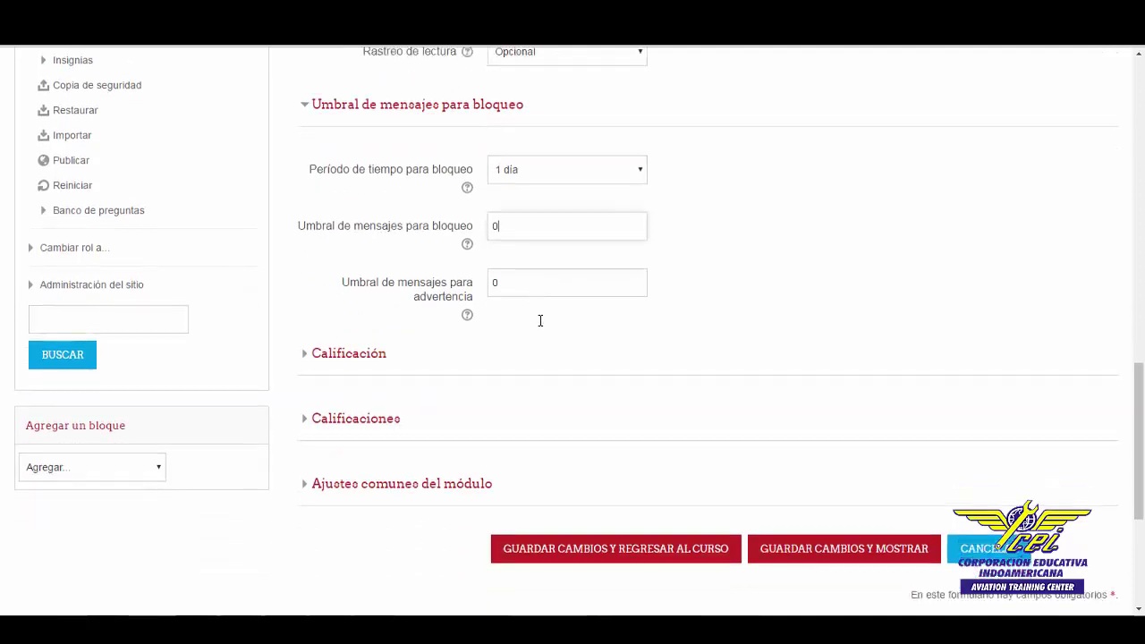
pyautogui.click(365, 313)
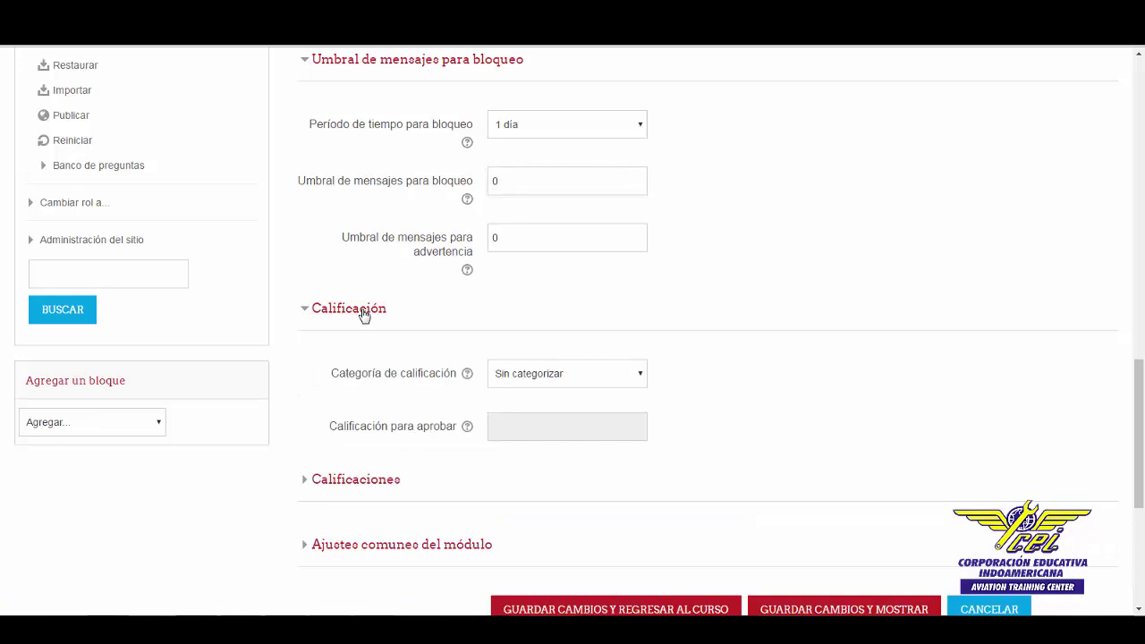
pyautogui.scroll(-1, 365, 313)
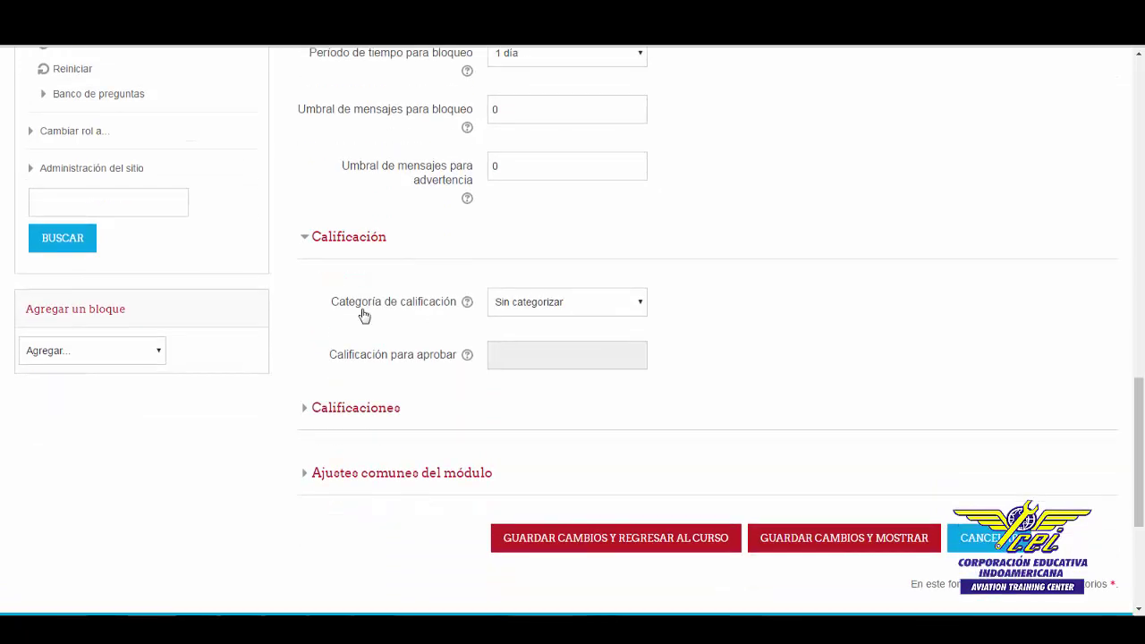
pyautogui.scroll(-1, 363, 314)
# - Set the ratings' consolidation type to Calificación máxima, keeping the maximum score at 100
pyautogui.click(375, 338)
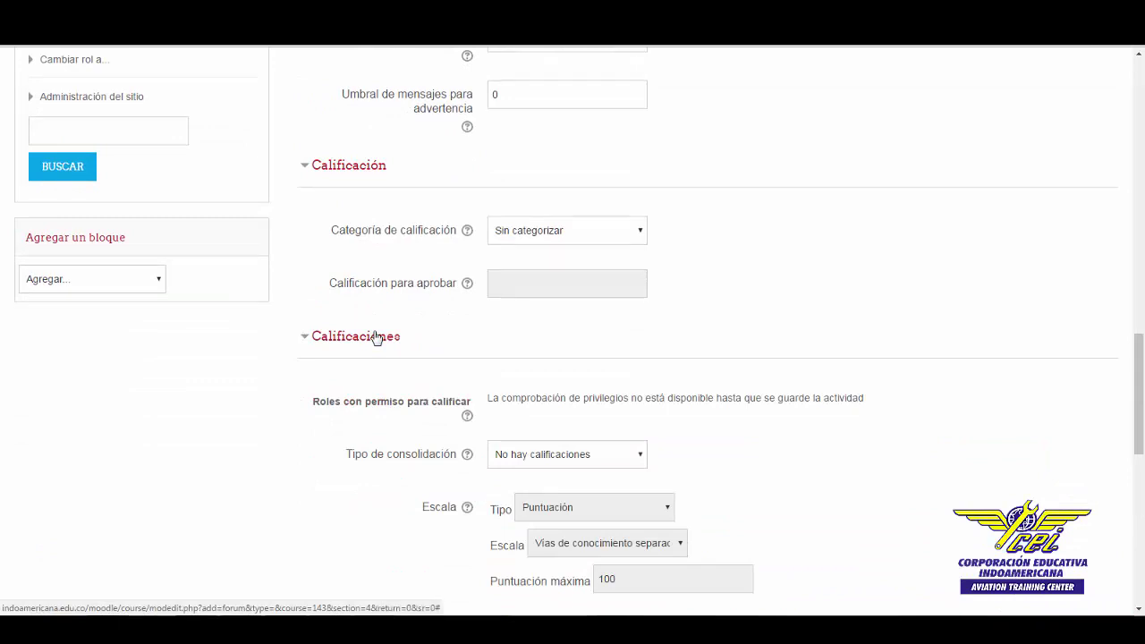
pyautogui.scroll(-1, 597, 345)
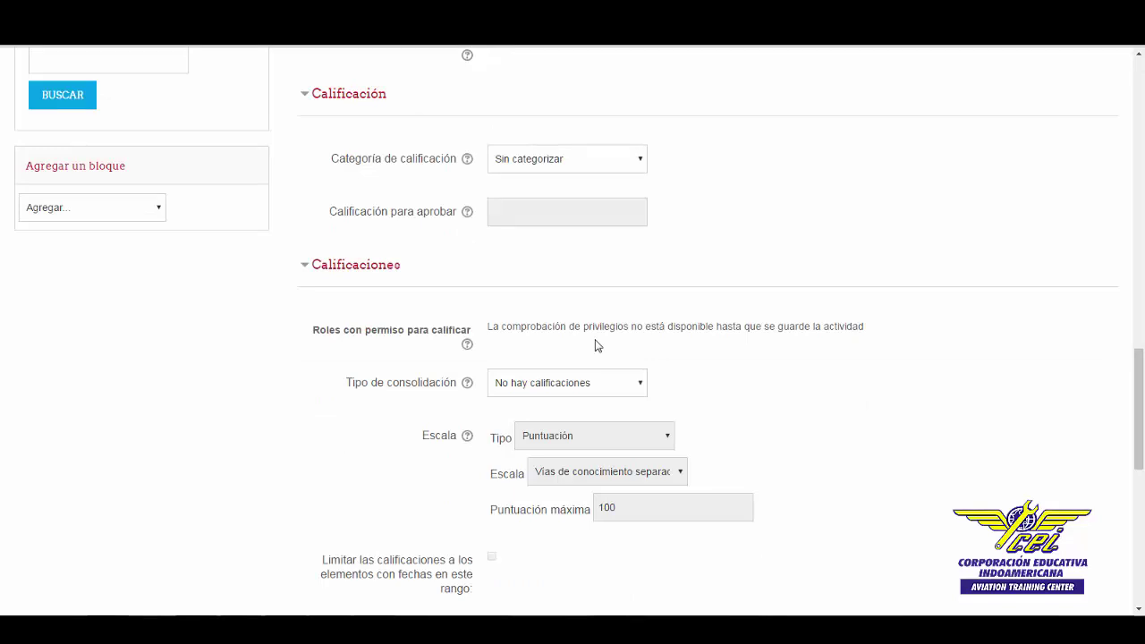
pyautogui.scroll(-2, 597, 345)
pyautogui.click(644, 239)
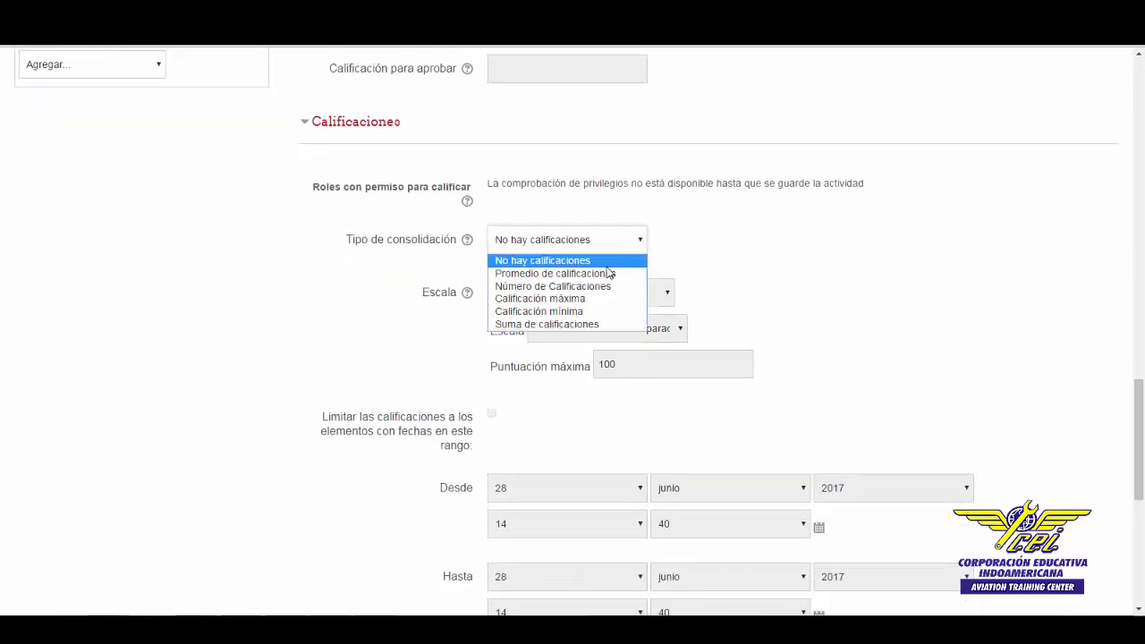
pyautogui.click(594, 299)
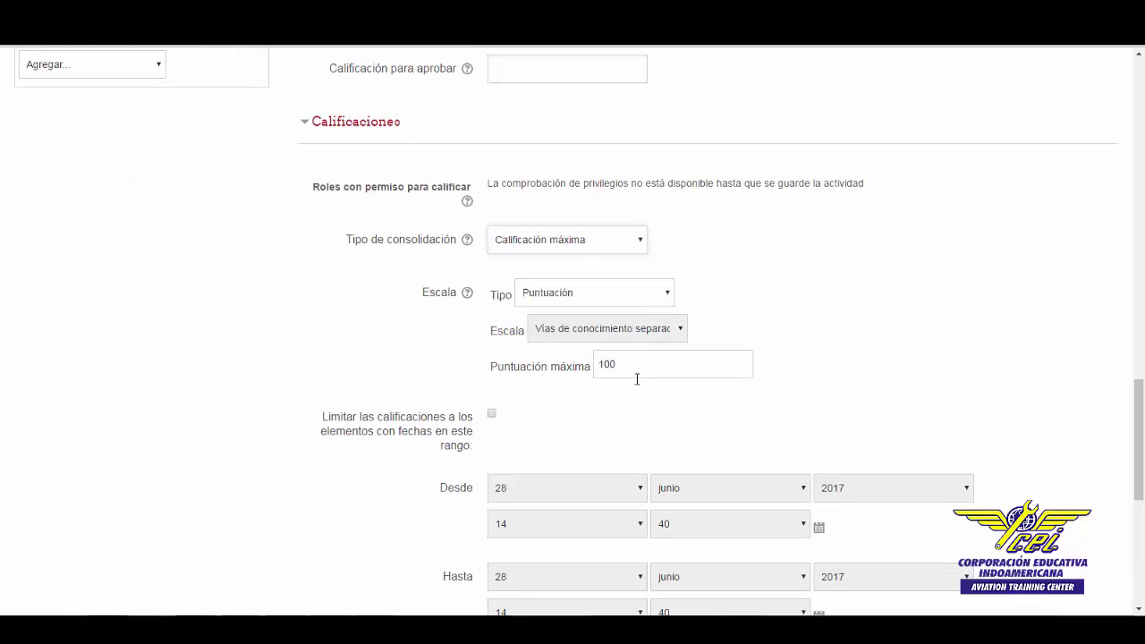
pyautogui.click(647, 366)
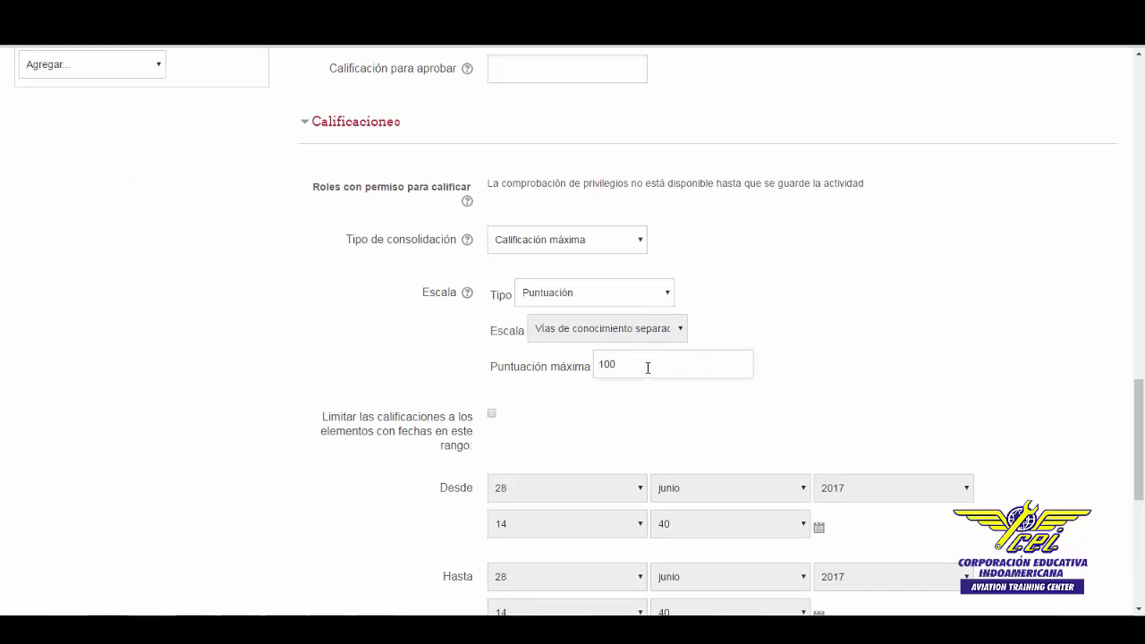
pyautogui.scroll(-1, 647, 366)
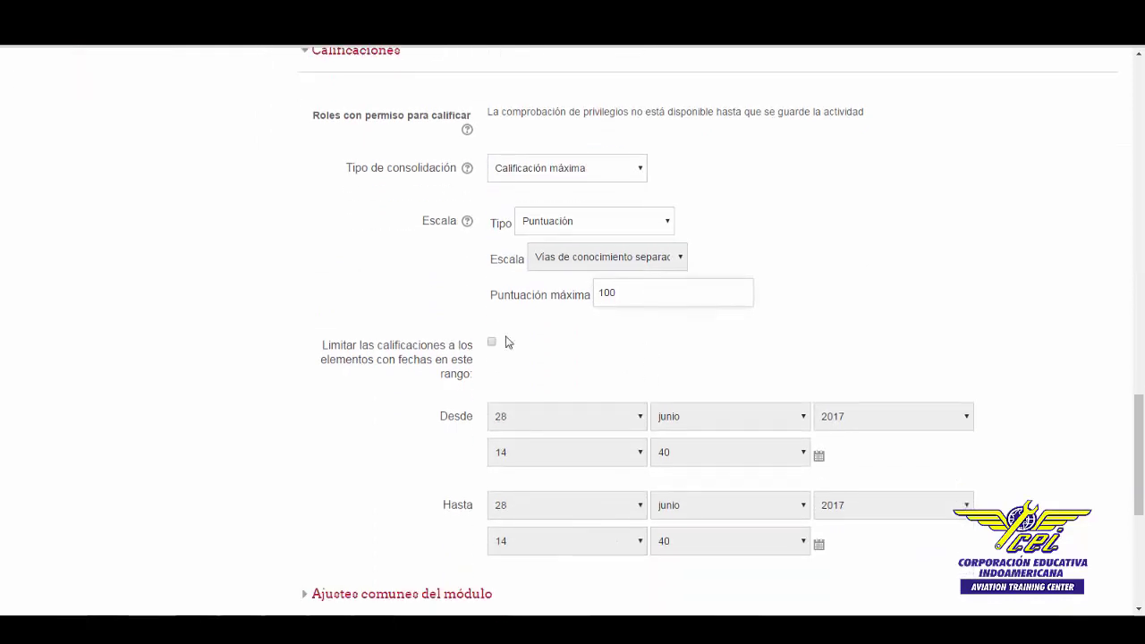
pyautogui.click(492, 344)
pyautogui.click(492, 344)
# - Expand the Ajustes comunes del módulo section to review its settings, and save the forum so that it is displayed
pyautogui.scroll(-2, 496, 349)
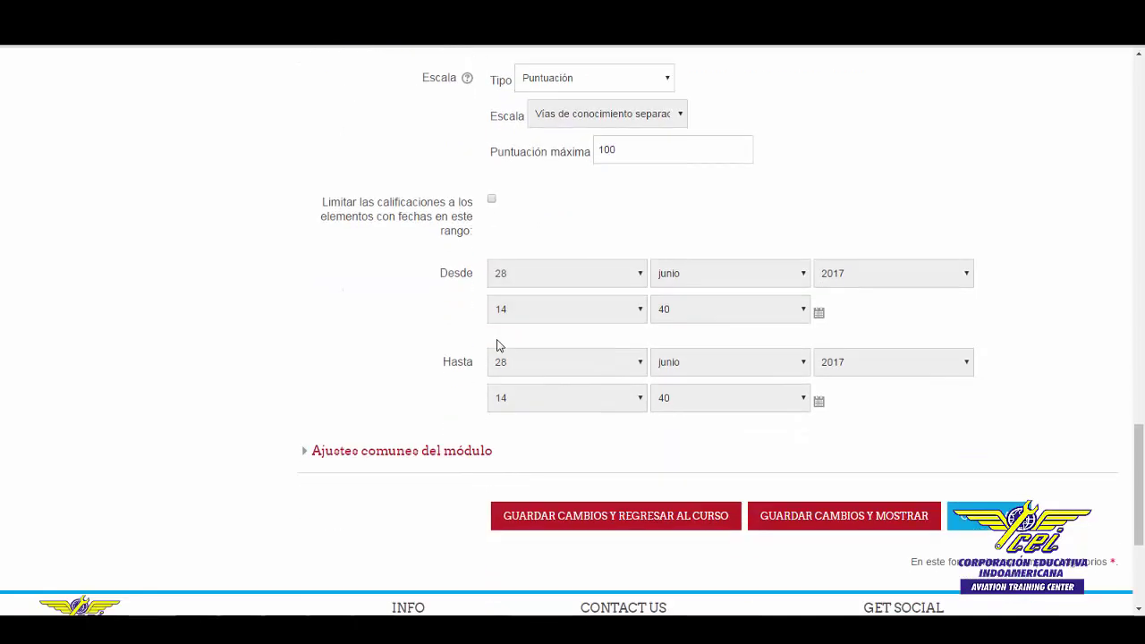
pyautogui.click(454, 451)
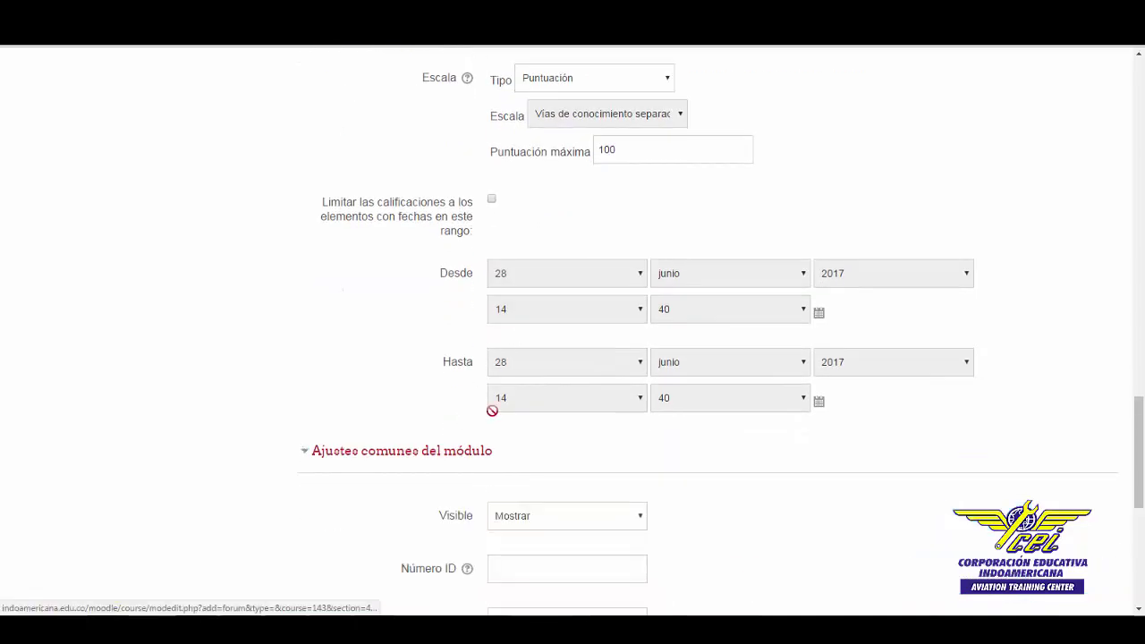
pyautogui.scroll(-1, 638, 338)
pyautogui.scroll(-1, 638, 338)
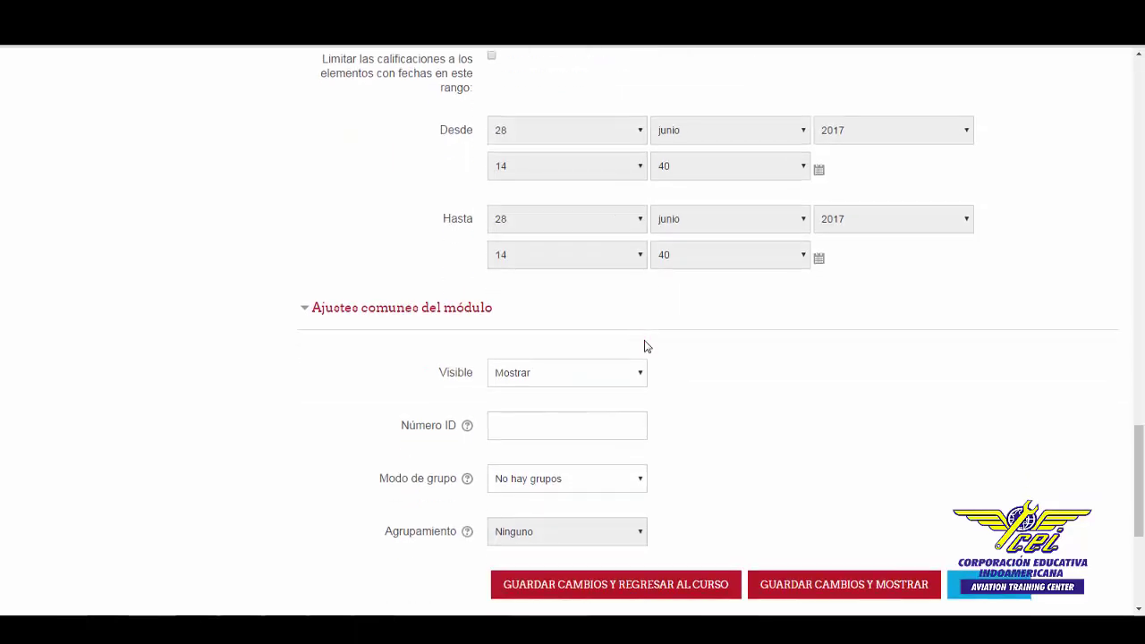
pyautogui.scroll(-1, 689, 325)
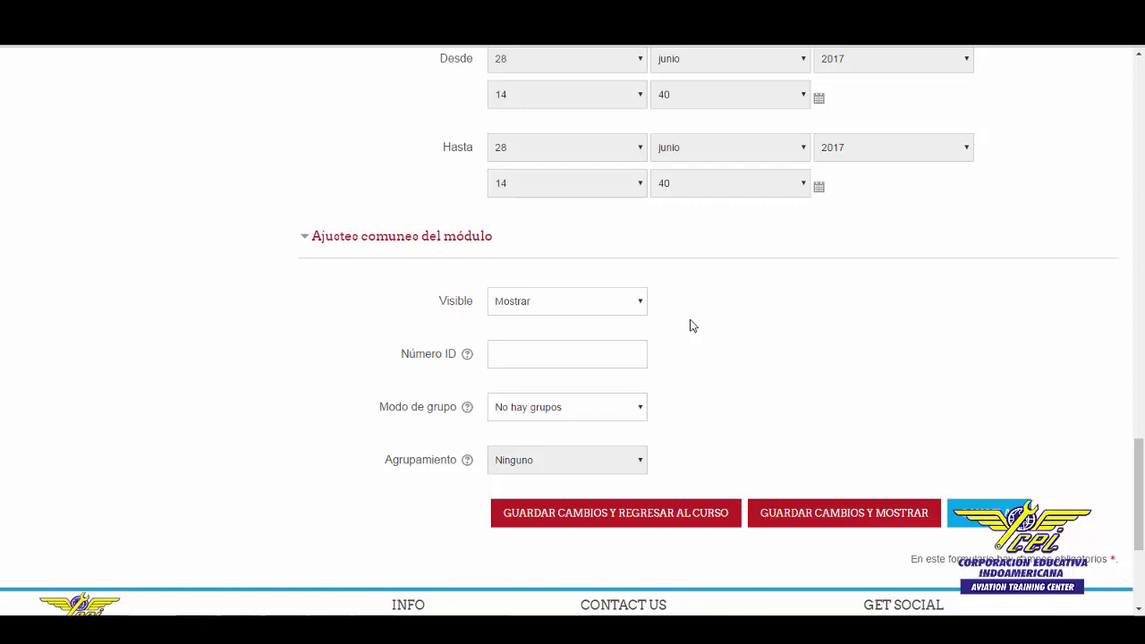
pyautogui.scroll(-1, 690, 325)
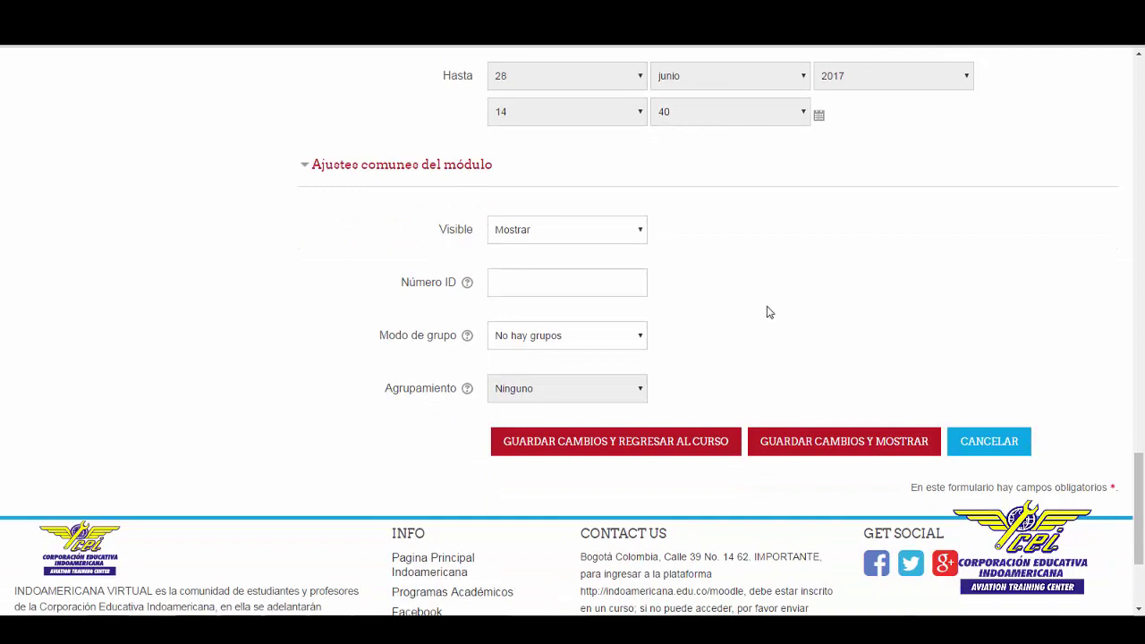
pyautogui.click(831, 443)
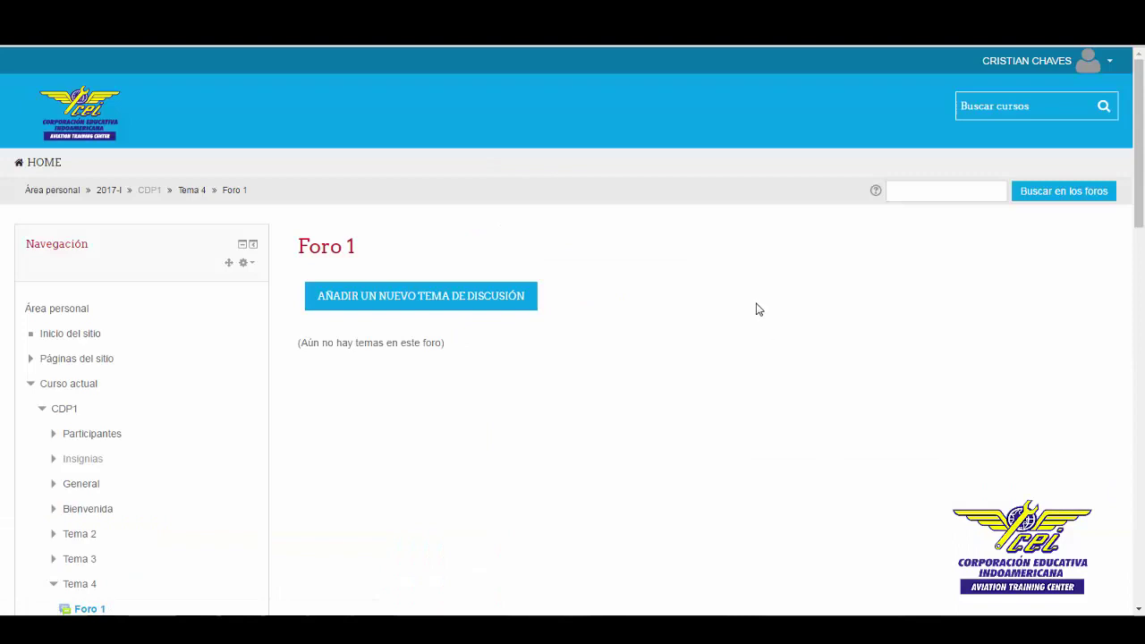
# - Start a new discussion topic in Foro 1 with the subject "Ventajas de la educación virtual"
pyautogui.click(498, 298)
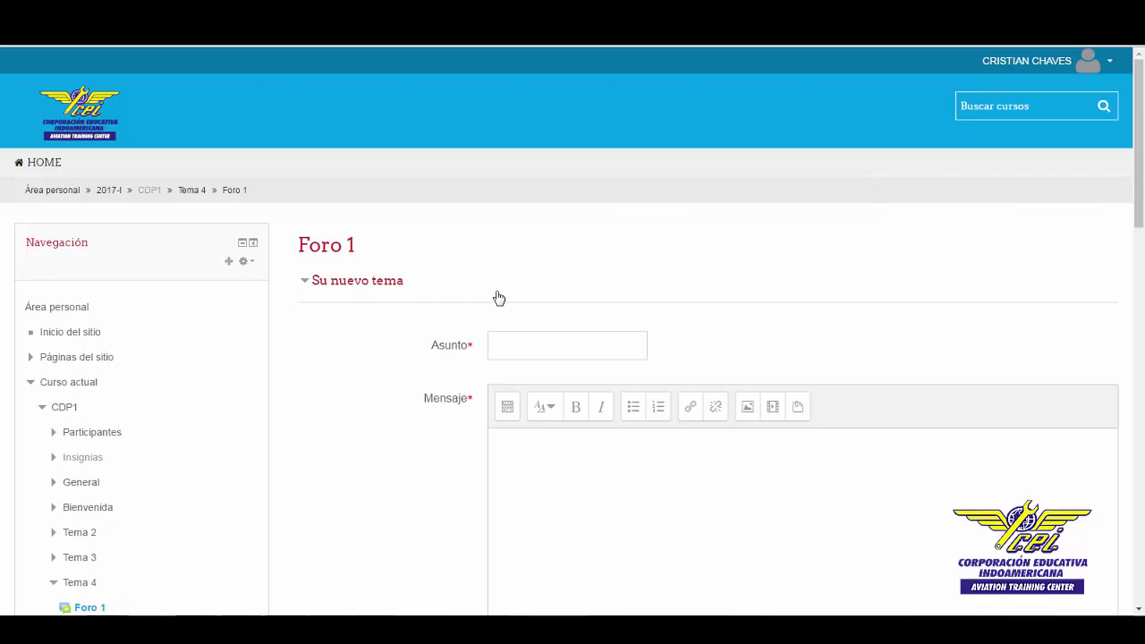
pyautogui.scroll(-3, 604, 242)
pyautogui.click(597, 205)
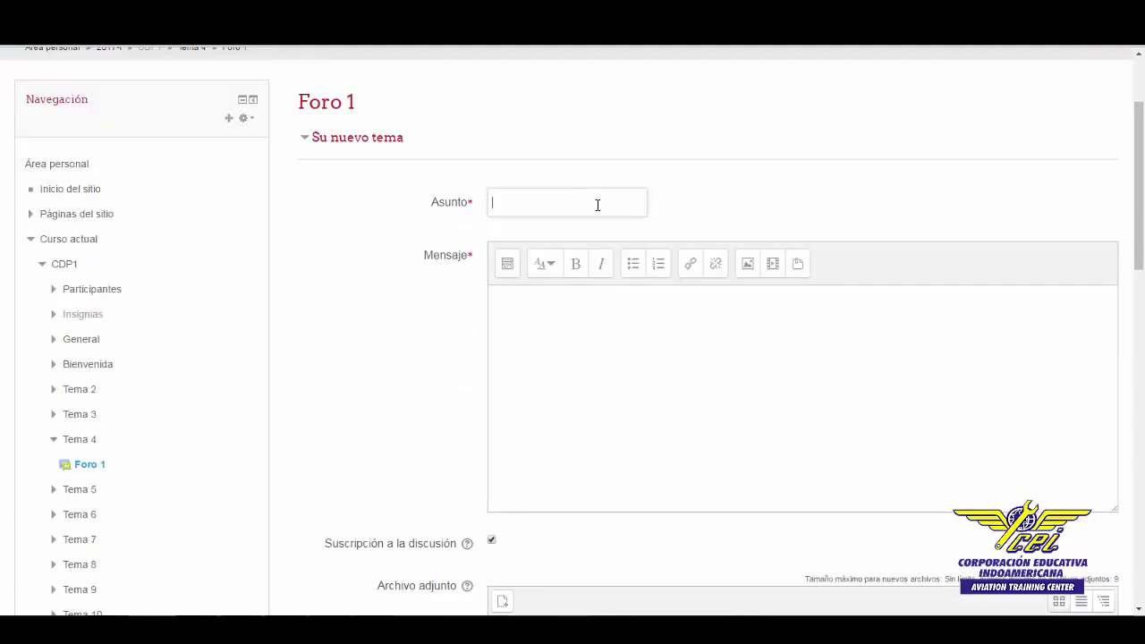
pyautogui.write('Ventajas de la educación')
pyautogui.press('BackSpace')
pyautogui.press('BackSpace')
pyautogui.press('BackSpace')
pyautogui.press('BackSpace')
pyautogui.press('BackSpace')
pyautogui.press('BackSpace')
pyautogui.press('BackSpace')
pyautogui.press('BackSpace')
pyautogui.press('BackSpace')
pyautogui.press('BackSpace')
pyautogui.write('educación vi')
pyautogui.write('t')
pyautogui.press('BackSpace')
pyautogui.write('rtual')
# - Enter the message "En el presente foro se busca discutir las ventajas de las aulas virtuales y el valor que brinda para la educación."
pyautogui.scroll(2, 604, 425)
pyautogui.click(604, 424)
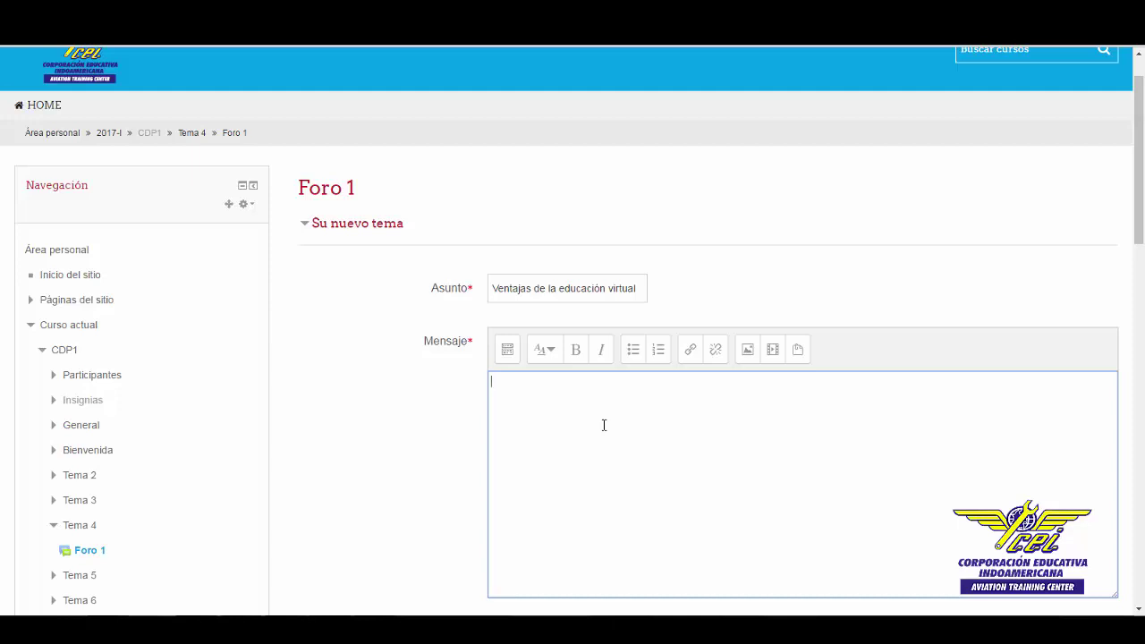
pyautogui.write('En el presente foro se busca discutir las ventajas de las aulas virtuales y el valor que brinda para la educación.')
# - Examine the attachment file picker's upload form and local file browser, and close both without attaching a file
pyautogui.scroll(-3, 524, 191)
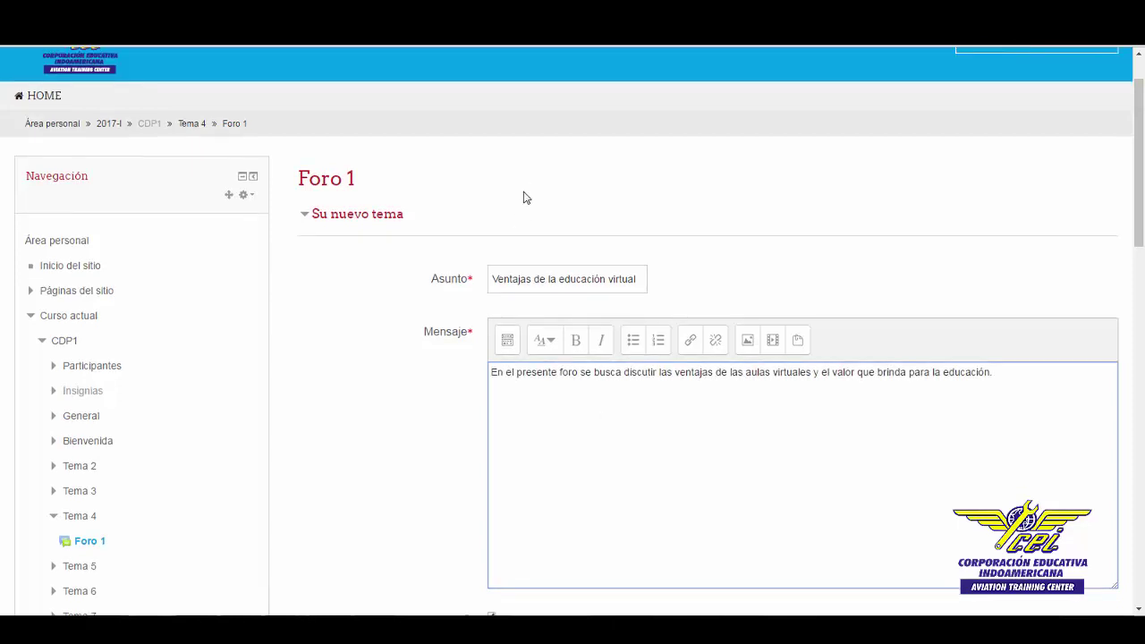
pyautogui.scroll(-2, 524, 191)
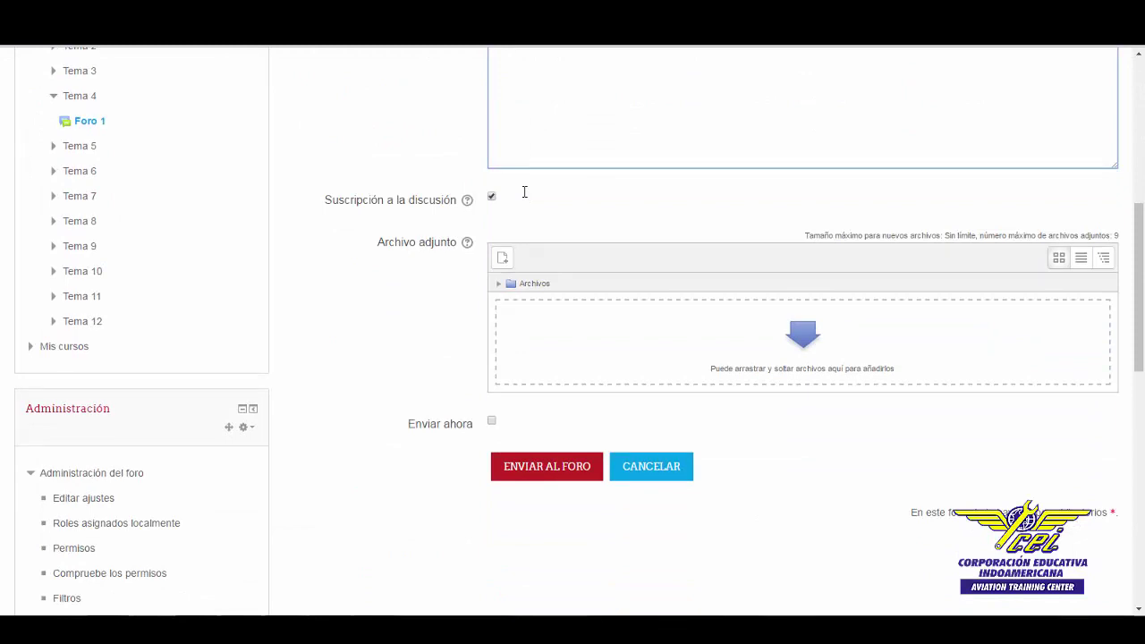
pyautogui.click(501, 258)
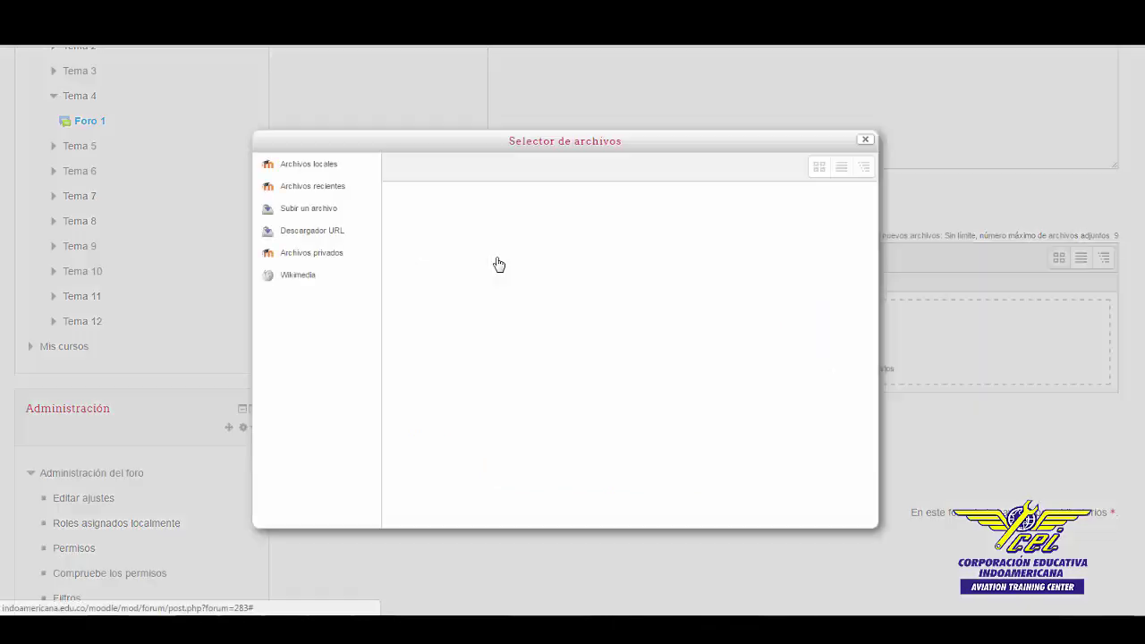
pyautogui.click(599, 249)
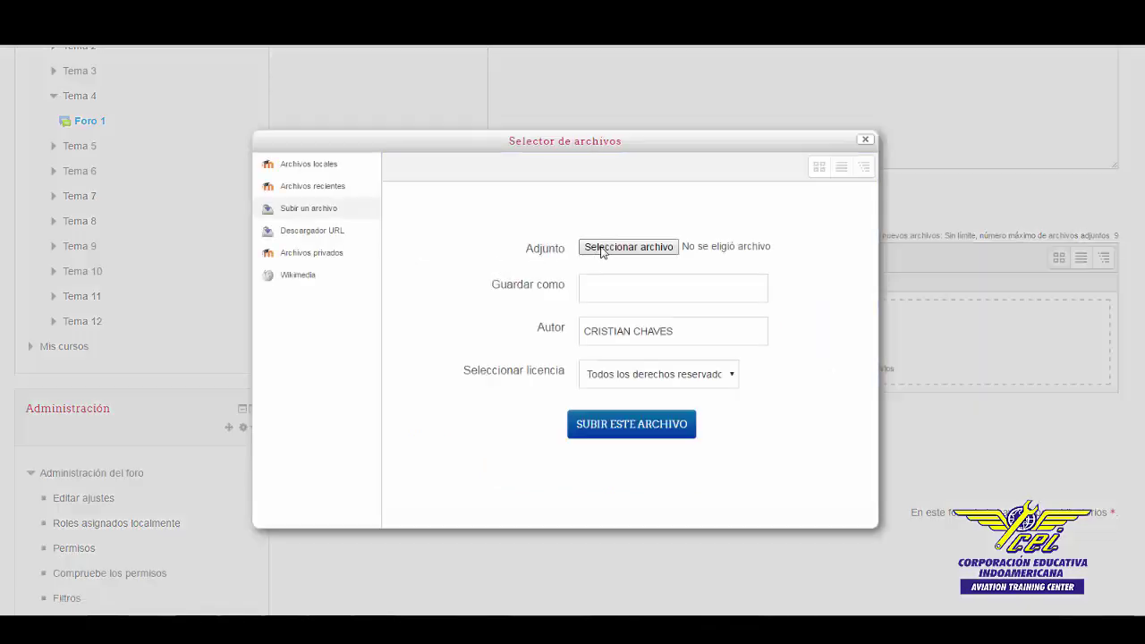
pyautogui.press('Escape')
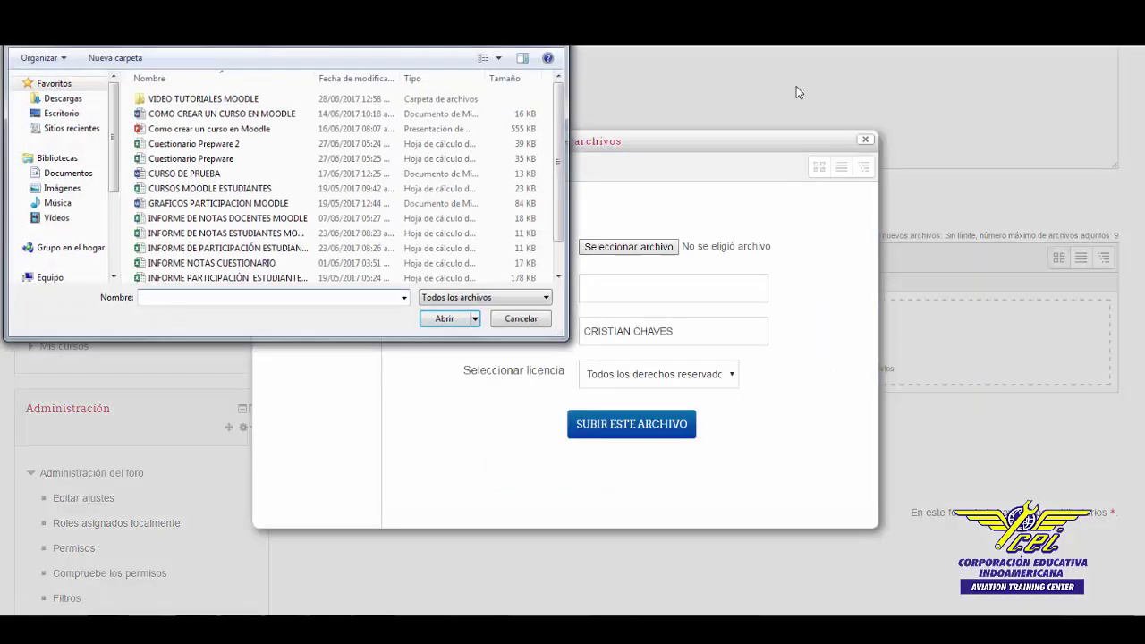
pyautogui.click(871, 141)
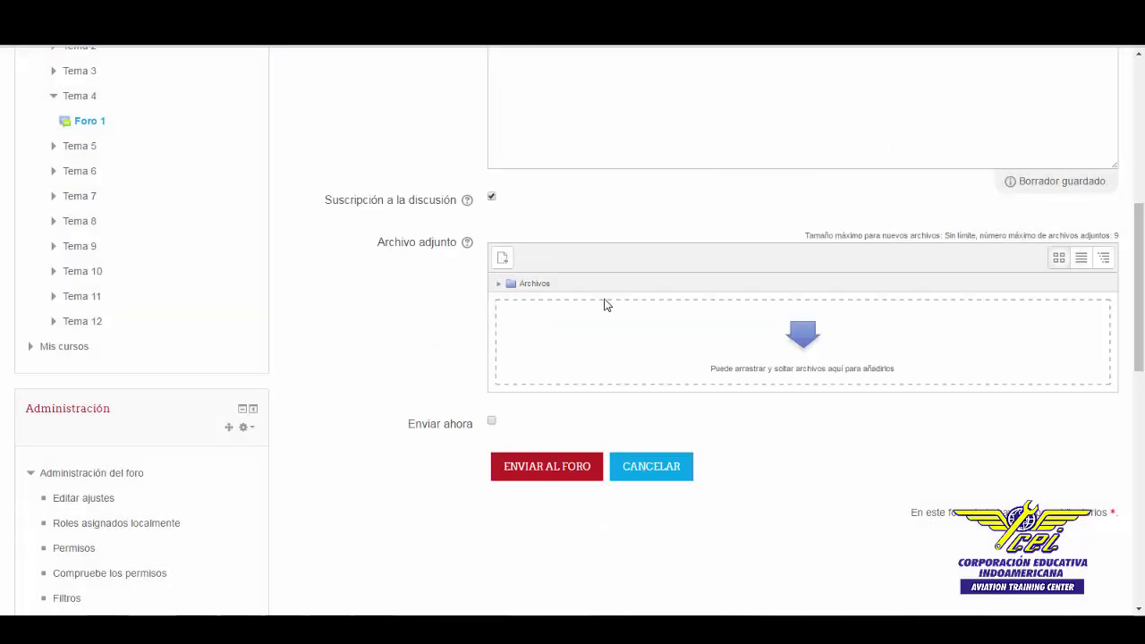
# - Submit the new discussion topic to the forum and return to the Foro 1 topic list
pyautogui.scroll(-1, 590, 340)
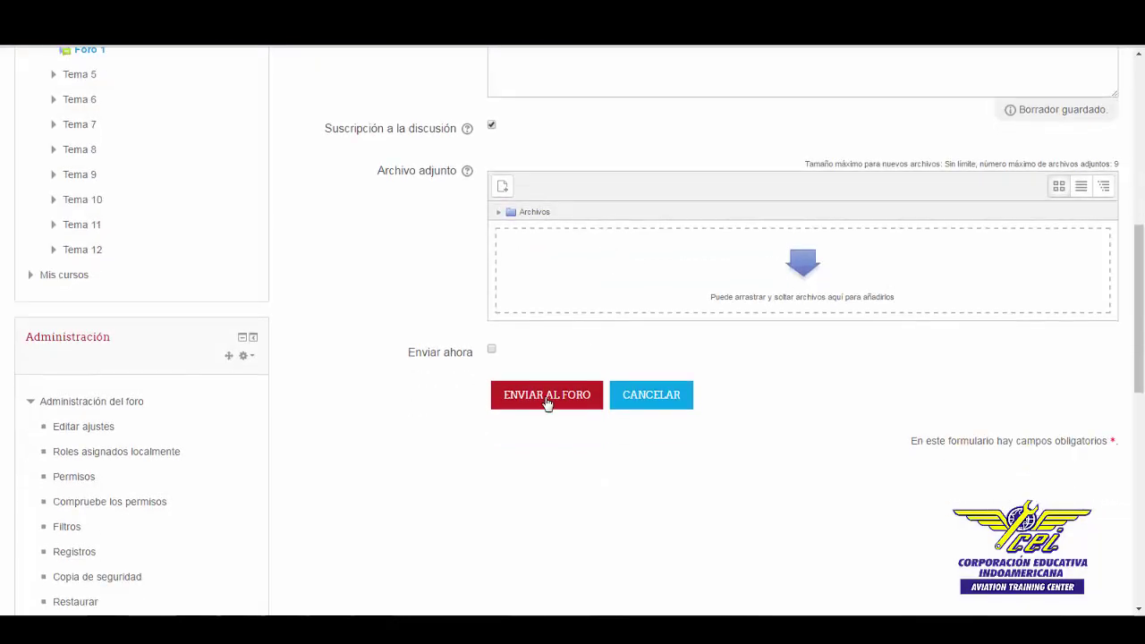
pyautogui.click(547, 396)
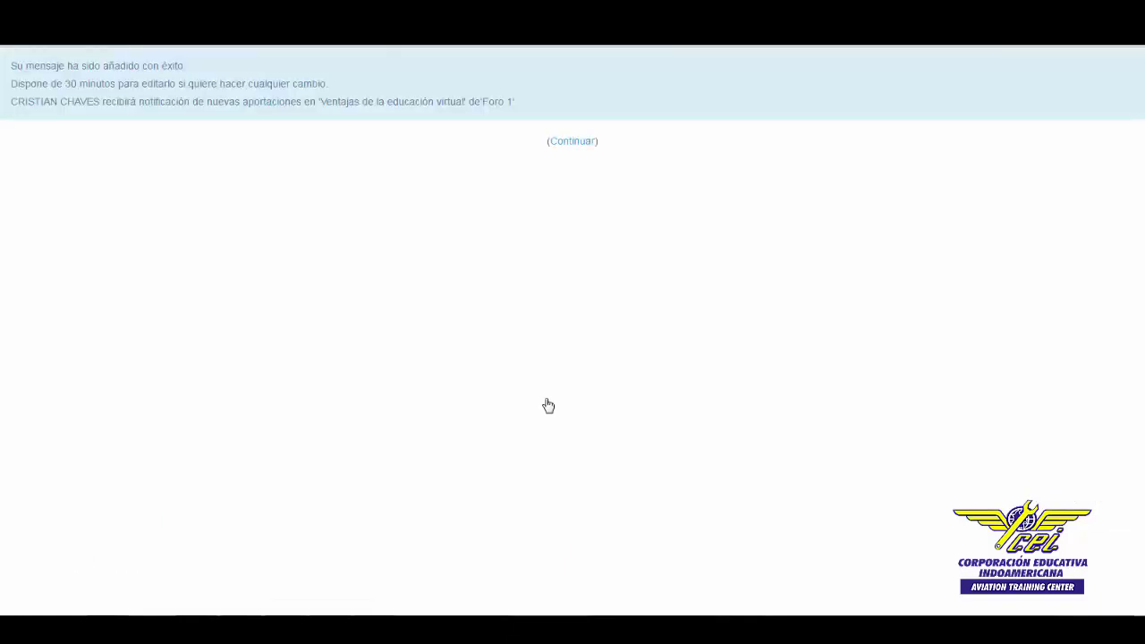
pyautogui.click(572, 143)
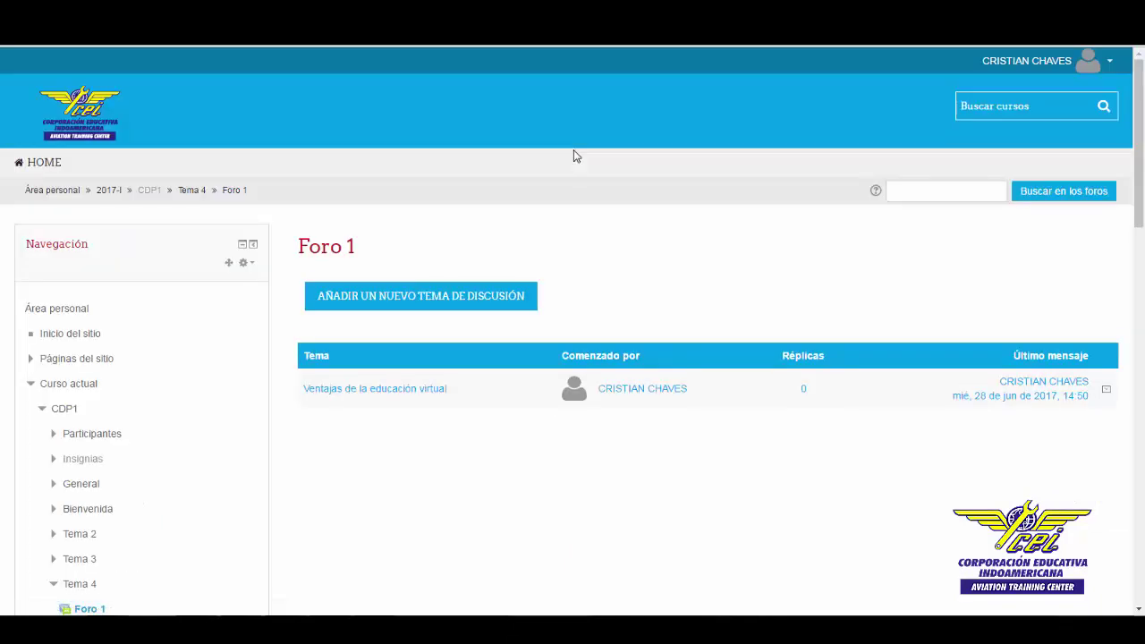